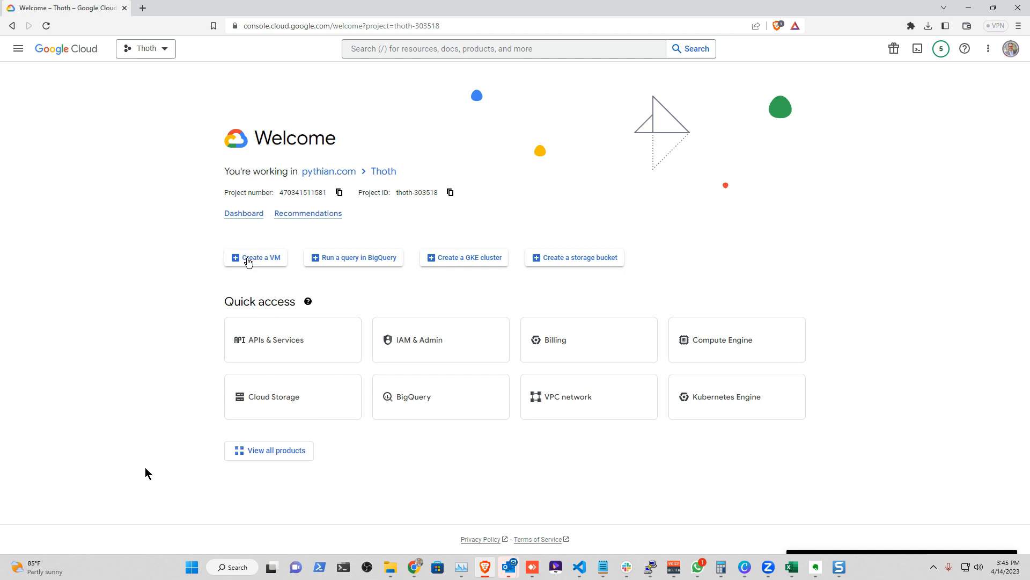
- Open the form for creating a new VM instance in Compute Engine
{"action": "left_click", "coordinate": [20, 53]}
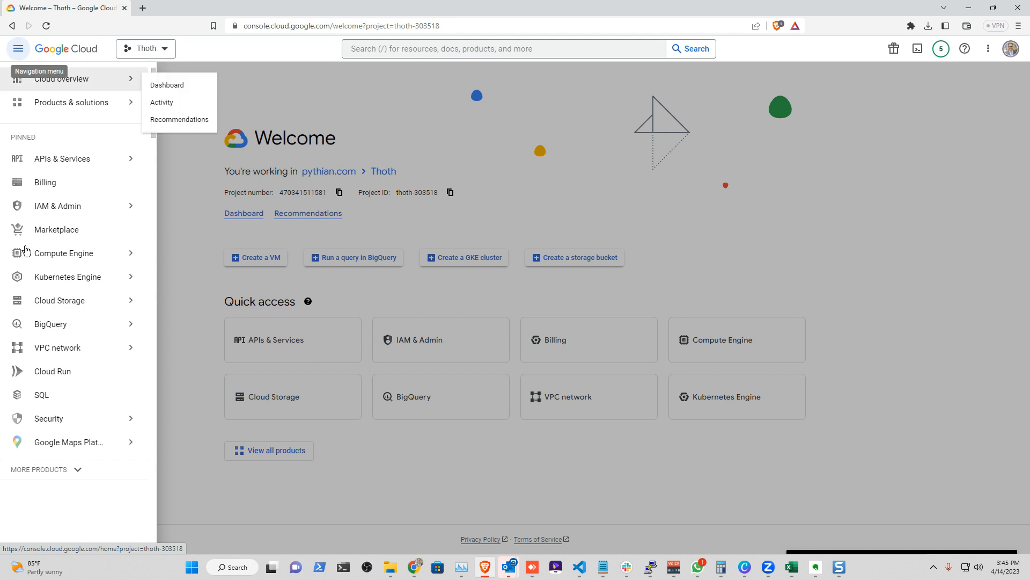
{"action": "mouse_move", "coordinate": [79, 258]}
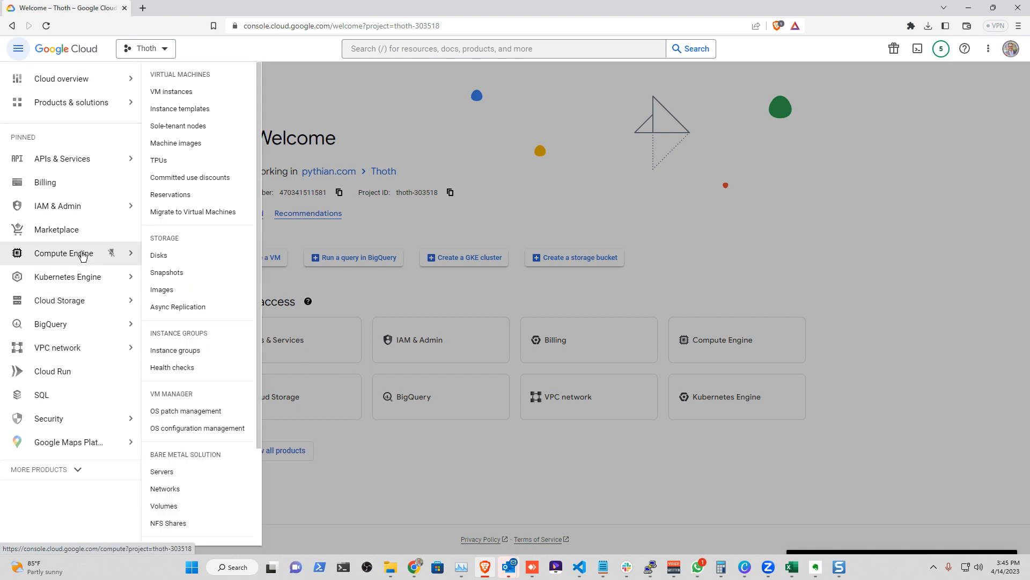
{"action": "left_click", "coordinate": [184, 94]}
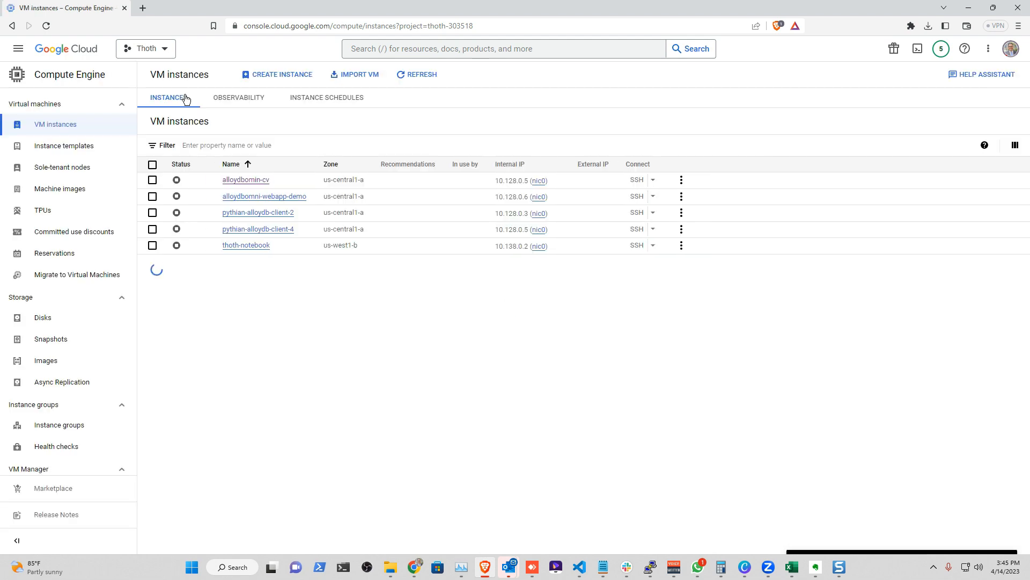
{"action": "left_click", "coordinate": [273, 78]}
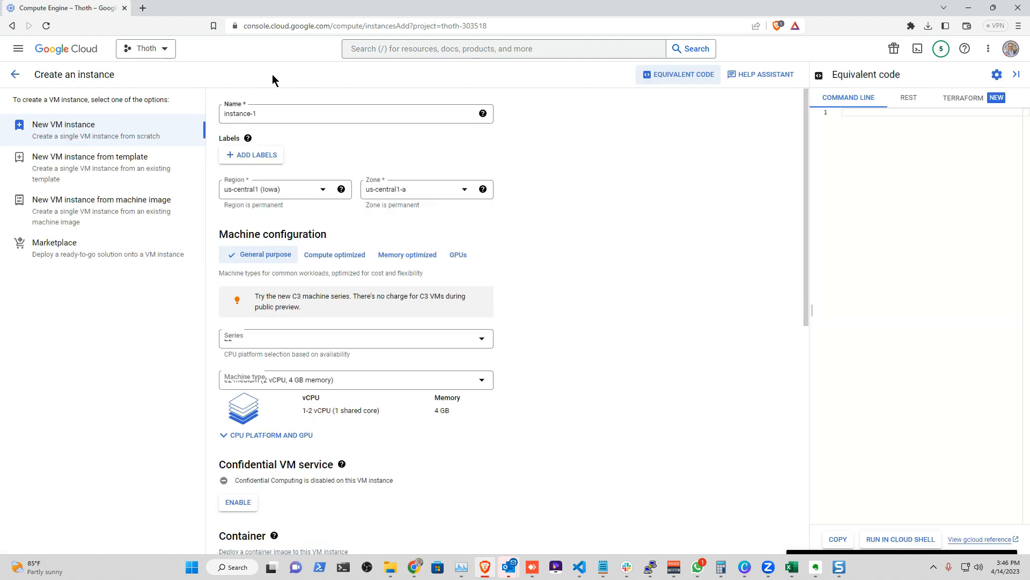
- Name the new VM instance cv-alloydbomni
{"action": "left_click_drag", "start_coordinate": [274, 113], "coordinate": [225, 114]}
{"action": "triple_click", "coordinate": [256, 113]}
{"action": "type", "text": "cv-alloydb"}
{"action": "type", "text": "o"}
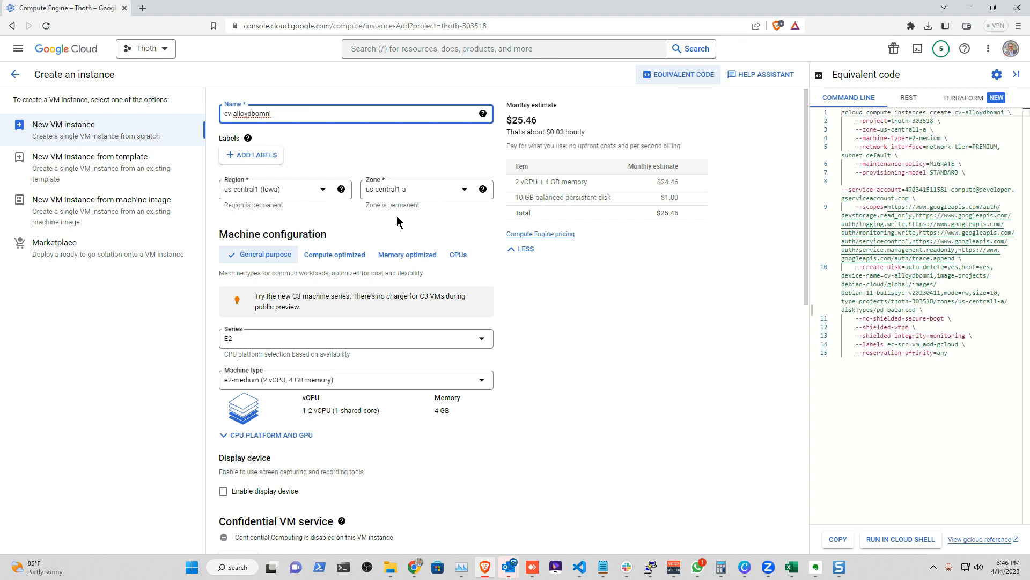
- Set the instance's machine type to e2-standard-4 (4 vCPU, 16 GB memory)
{"action": "scroll", "coordinate": [443, 219], "scroll_direction": "down", "scroll_amount": 1}
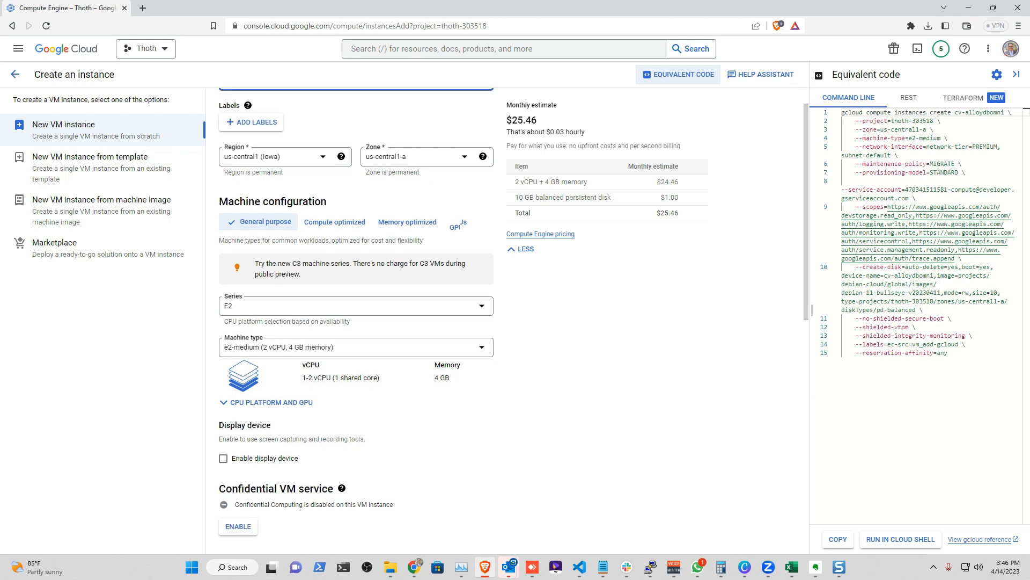
{"action": "scroll", "coordinate": [443, 217], "scroll_direction": "down", "scroll_amount": 3}
{"action": "left_click", "coordinate": [476, 217]}
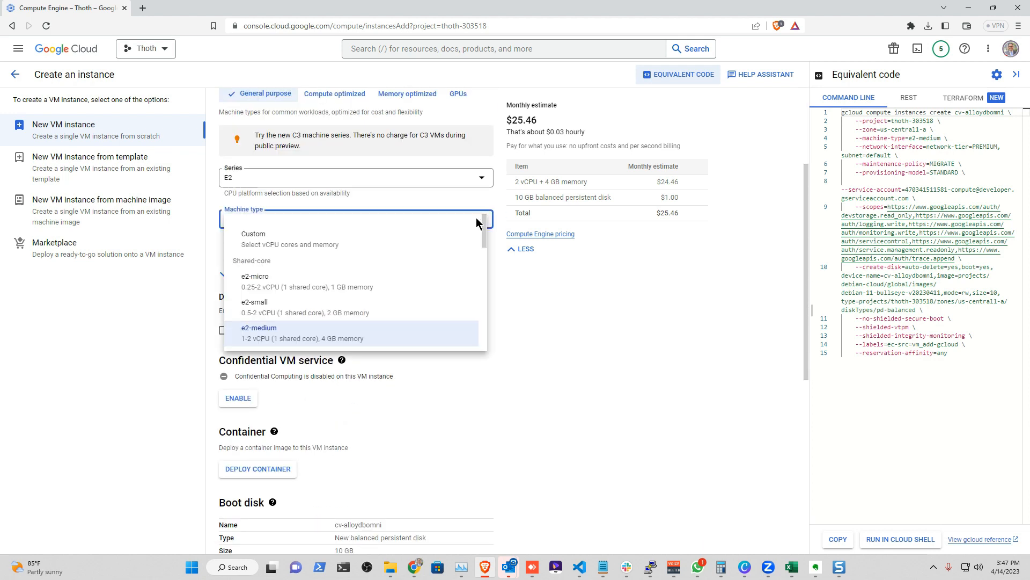
{"action": "scroll", "coordinate": [369, 268], "scroll_direction": "down", "scroll_amount": 2}
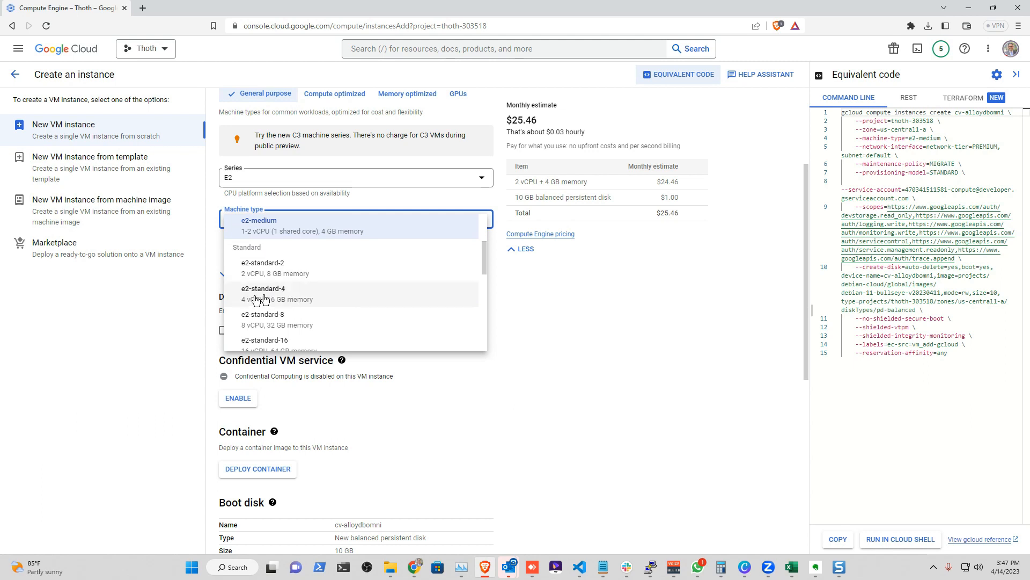
{"action": "left_click", "coordinate": [286, 299]}
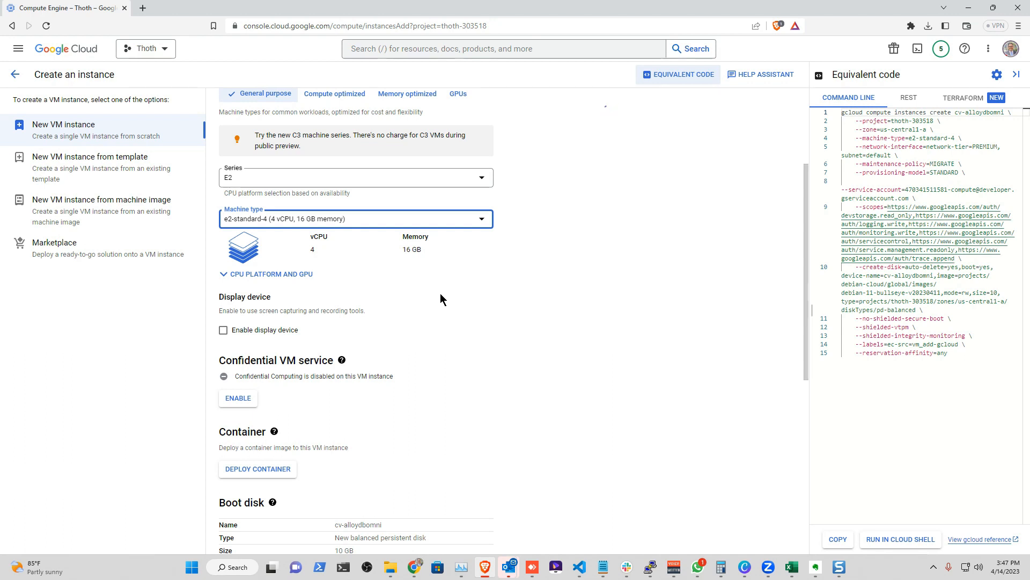
- Set the boot disk size to 20 GB and apply the boot disk change
{"action": "scroll", "coordinate": [438, 297], "scroll_direction": "down", "scroll_amount": 4}
{"action": "scroll", "coordinate": [437, 297], "scroll_direction": "down", "scroll_amount": 1}
{"action": "left_click", "coordinate": [234, 335]}
{"action": "left_click", "coordinate": [522, 285]}
{"action": "left_click_drag", "start_coordinate": [521, 285], "coordinate": [509, 289]}
{"action": "type", "text": "20"}
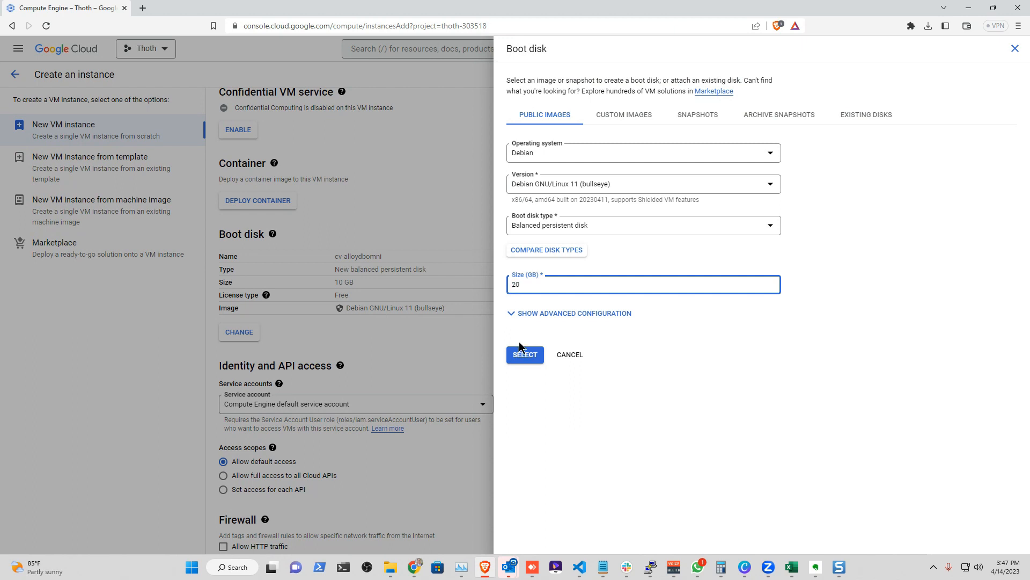
{"action": "left_click", "coordinate": [530, 361]}
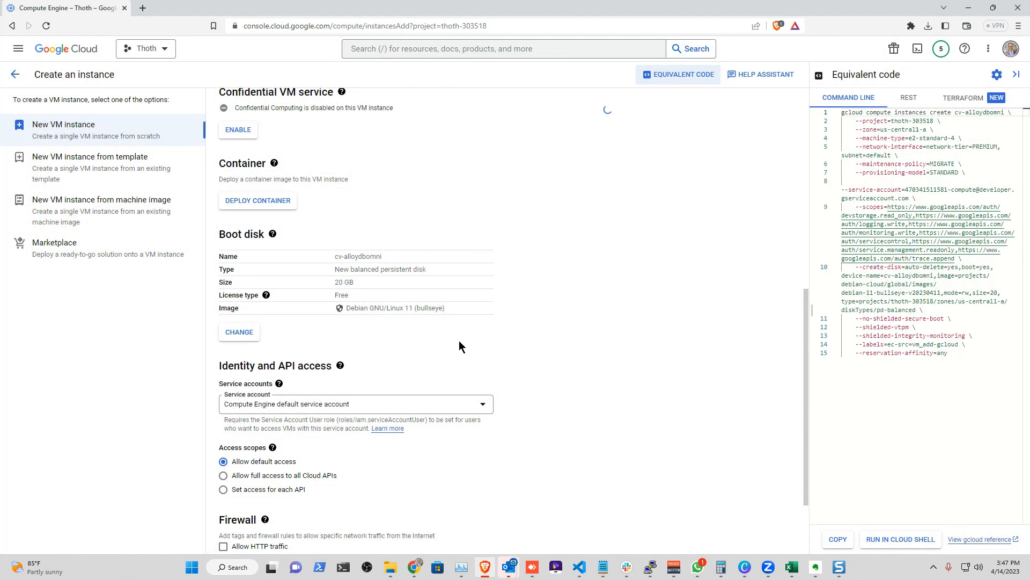
- Allow HTTP traffic through the firewall and create the VM instance
{"action": "scroll", "coordinate": [469, 330], "scroll_direction": "down", "scroll_amount": 2}
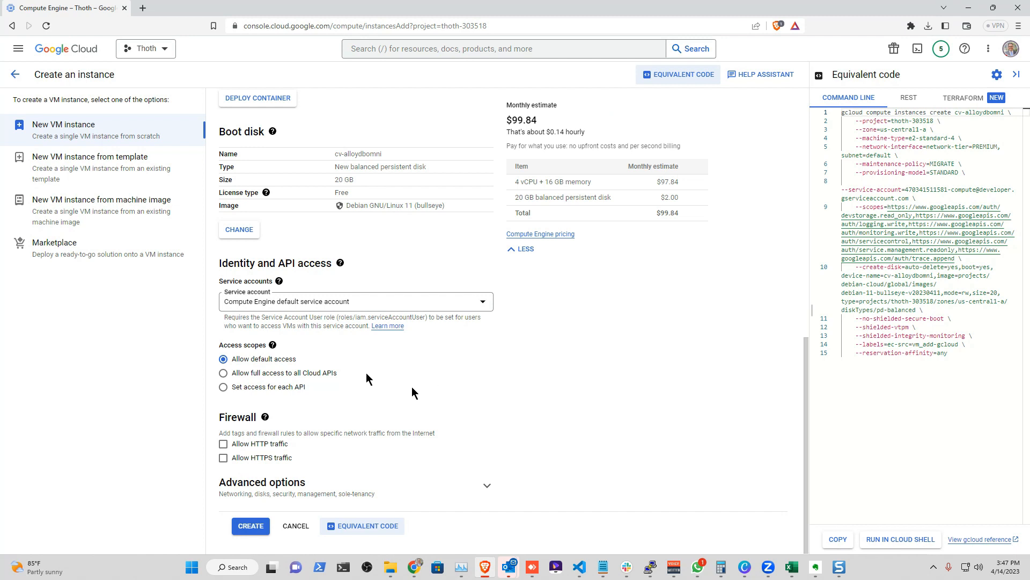
{"action": "left_click", "coordinate": [215, 444]}
{"action": "left_click", "coordinate": [261, 537]}
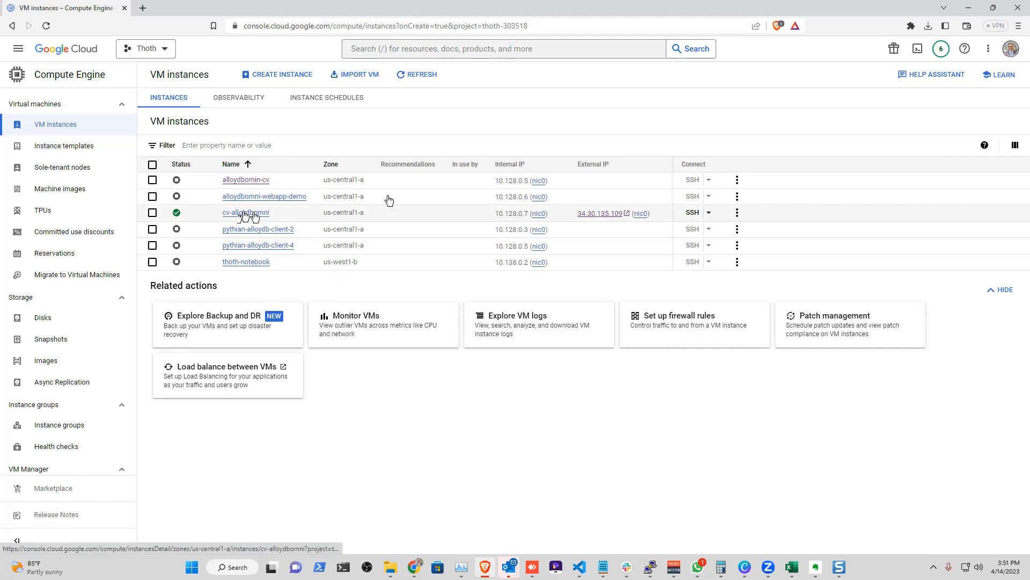
- Open a browser SSH session to cv-alloydbomni and maximize its window
{"action": "left_click", "coordinate": [691, 213]}
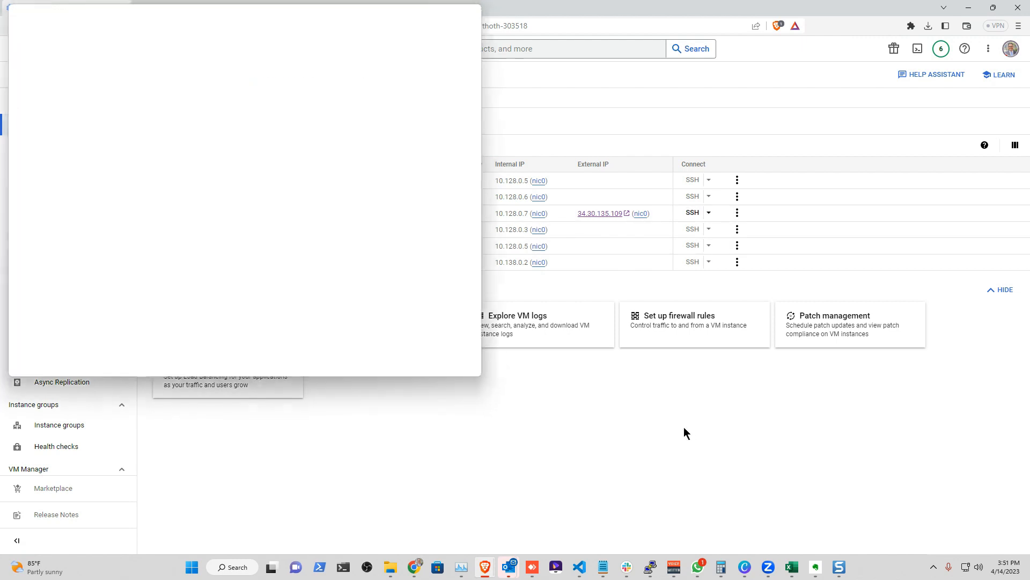
{"action": "left_click_drag", "start_coordinate": [248, 9], "coordinate": [464, 92]}
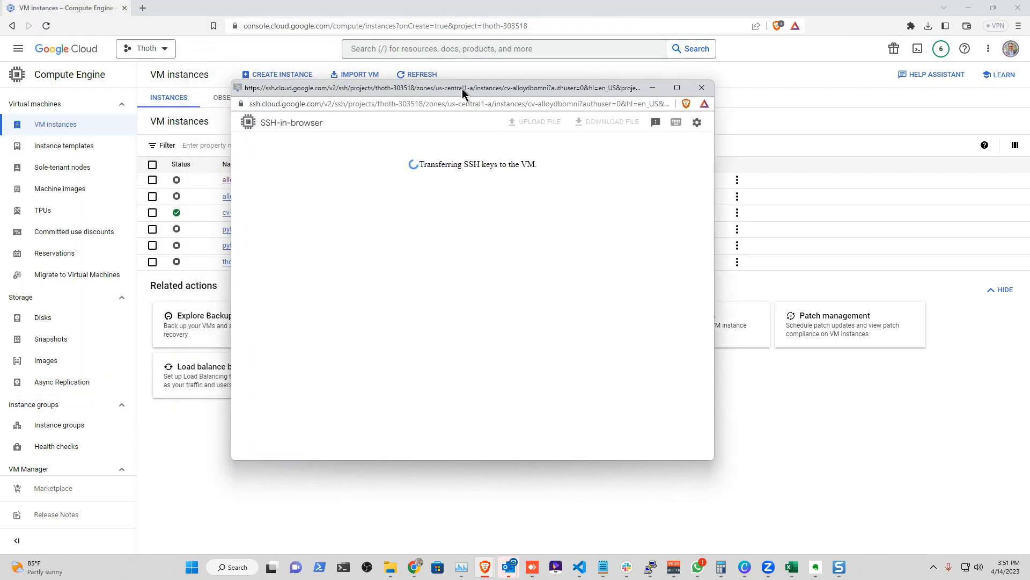
{"action": "double_click", "coordinate": [499, 93]}
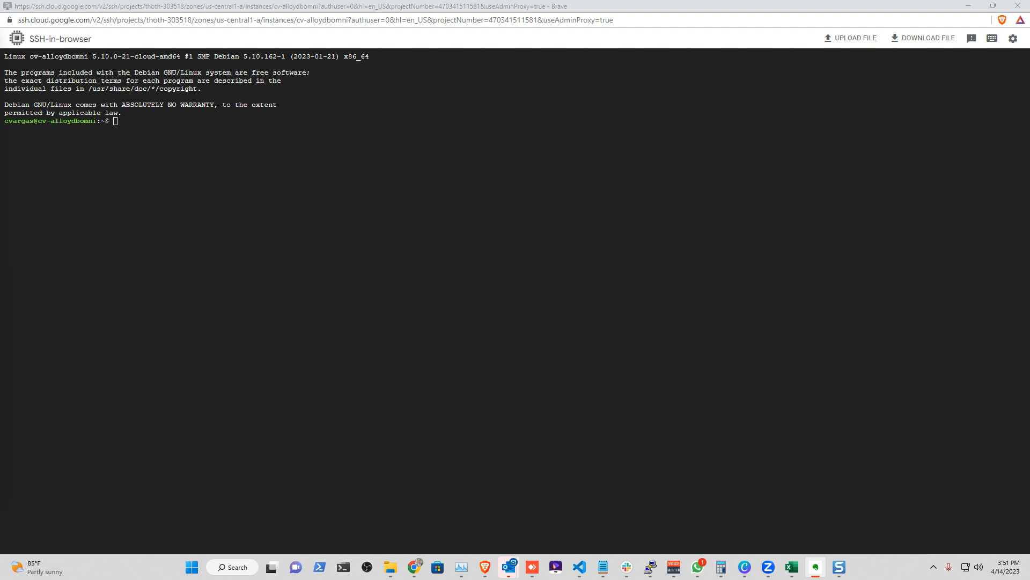
{"action": "left_click", "coordinate": [116, 121]}
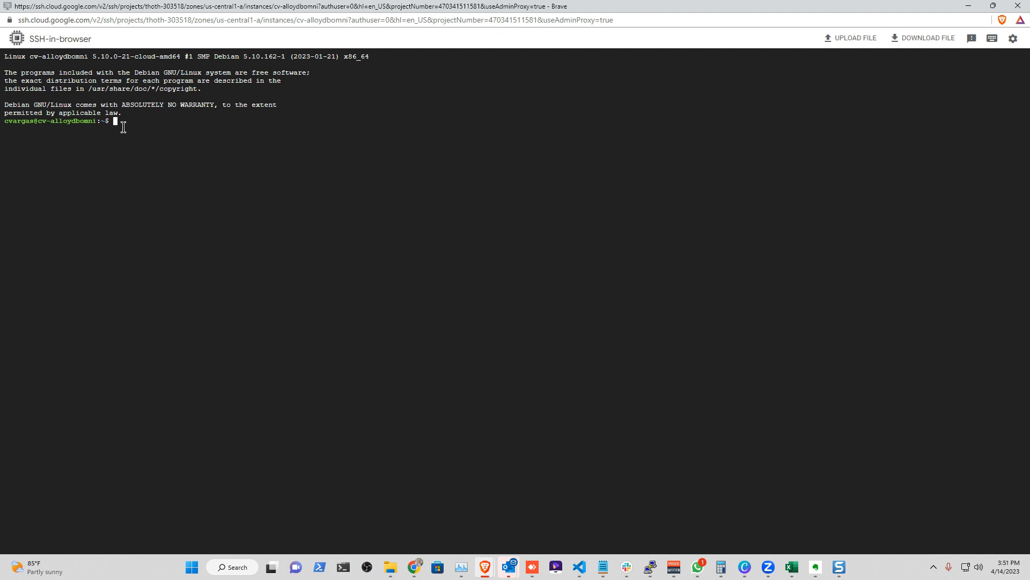
- Copy the Docker setup commands from the notes and run them to add Docker's apt repository and install docker-ce with its plugins
{"action": "key", "text": "alt+Tab"}
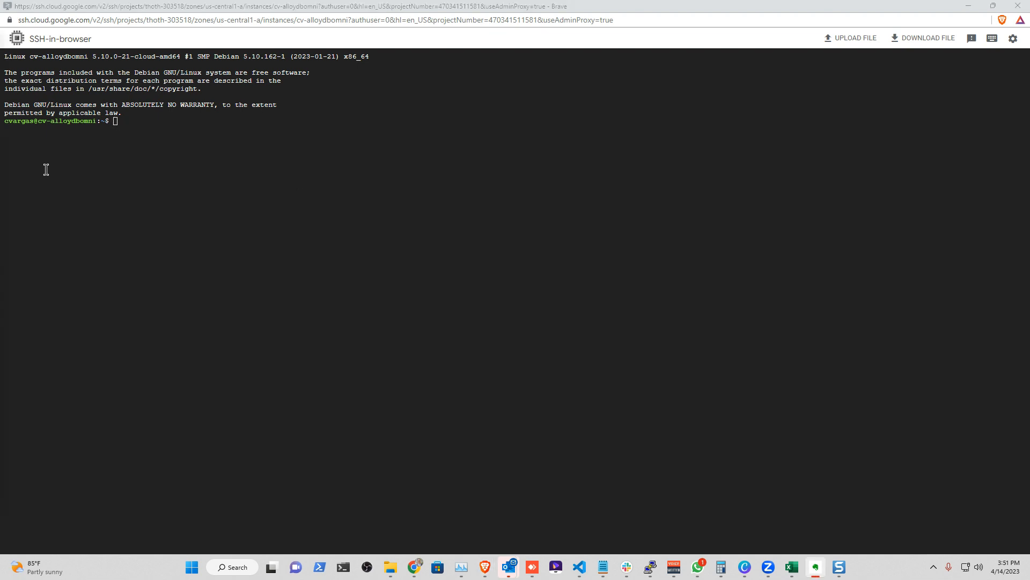
{"action": "right_click", "coordinate": [156, 130]}
{"action": "left_click", "coordinate": [205, 229]}
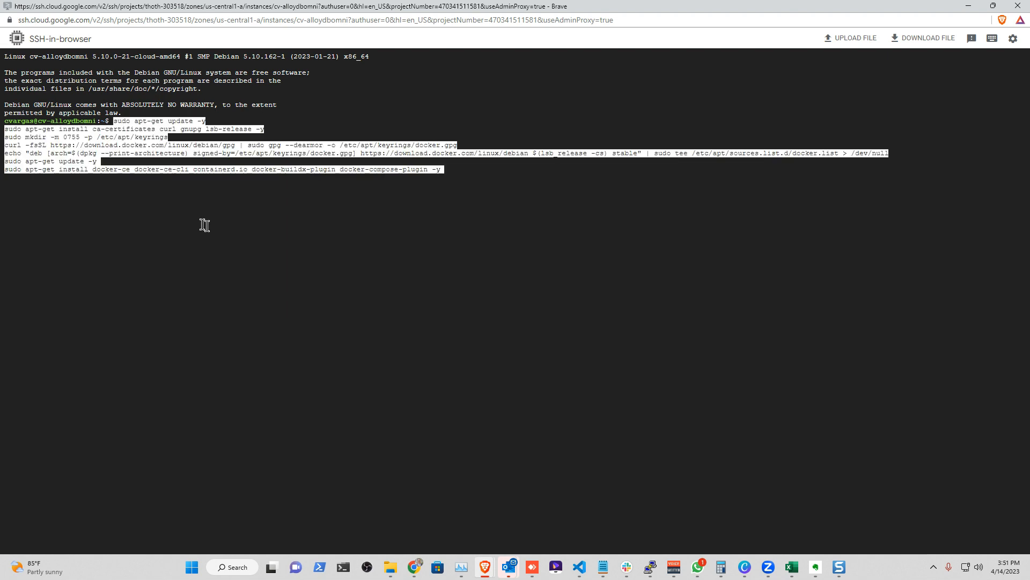
- Run the copied AlloyDB Omni 0.1.0 preview setup commands and list the running containers with docker ps
{"action": "right_click", "coordinate": [204, 538]}
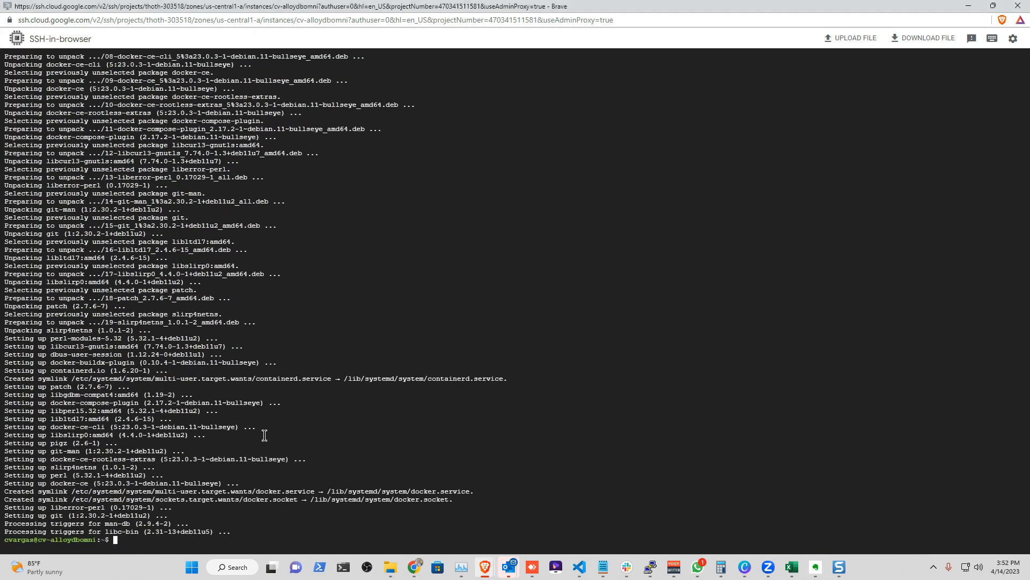
{"action": "left_click", "coordinate": [208, 434]}
{"action": "type", "text": "docker ps"}
{"action": "key", "text": "Return"}
- Install the PostgreSQL client with sudo apt-get install postgresql-client -y and return to the home directory
{"action": "type", "text": "sudo apt-get install postgresql-client -y"}
{"action": "key", "text": "Return"}
{"action": "type", "text": "cd ~"}
{"action": "key", "text": "Return"}
- Run the copied commands sudo apt update -y and sudo apt install wget
{"action": "right_click", "coordinate": [157, 545]}
{"action": "left_click", "coordinate": [163, 441]}
{"action": "key", "text": "Return"}
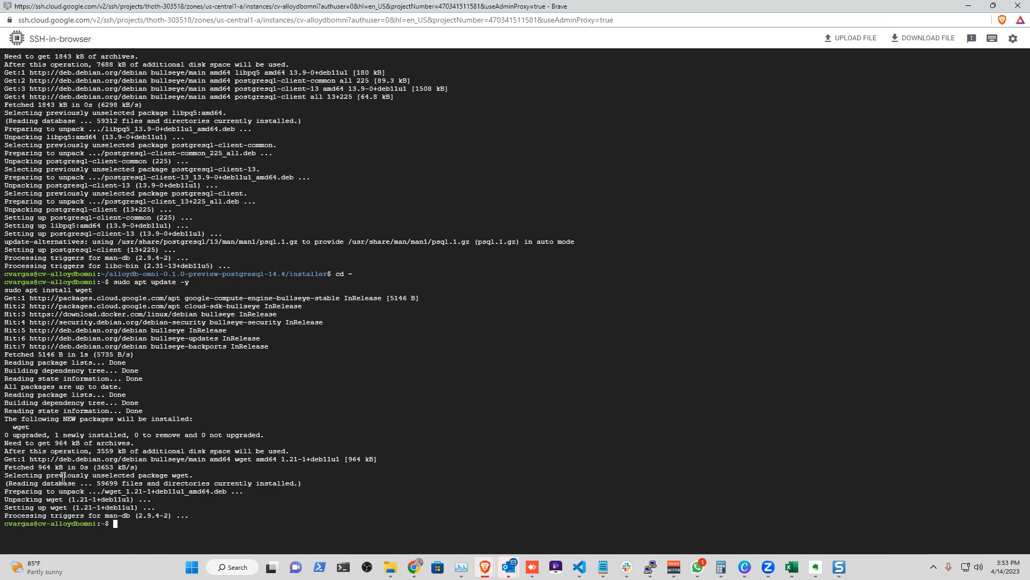
- Download alloydbdemo.tar with wget from the copied storage.googleapis.com address and list the home directory's contents
{"action": "type", "text": "wget"}
{"action": "right_click", "coordinate": [195, 519]}
{"action": "left_click", "coordinate": [253, 417]}
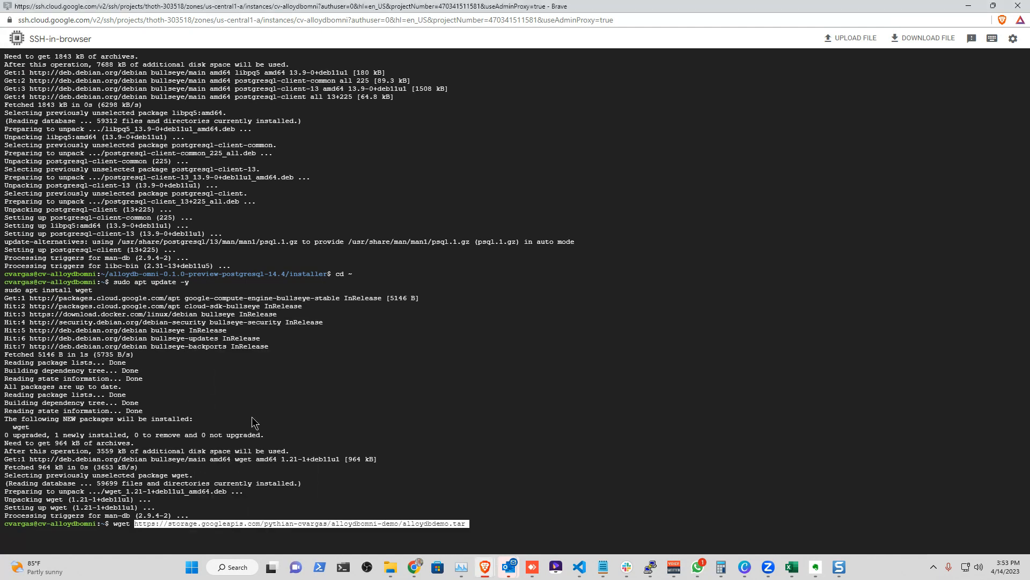
{"action": "key", "text": "Return"}
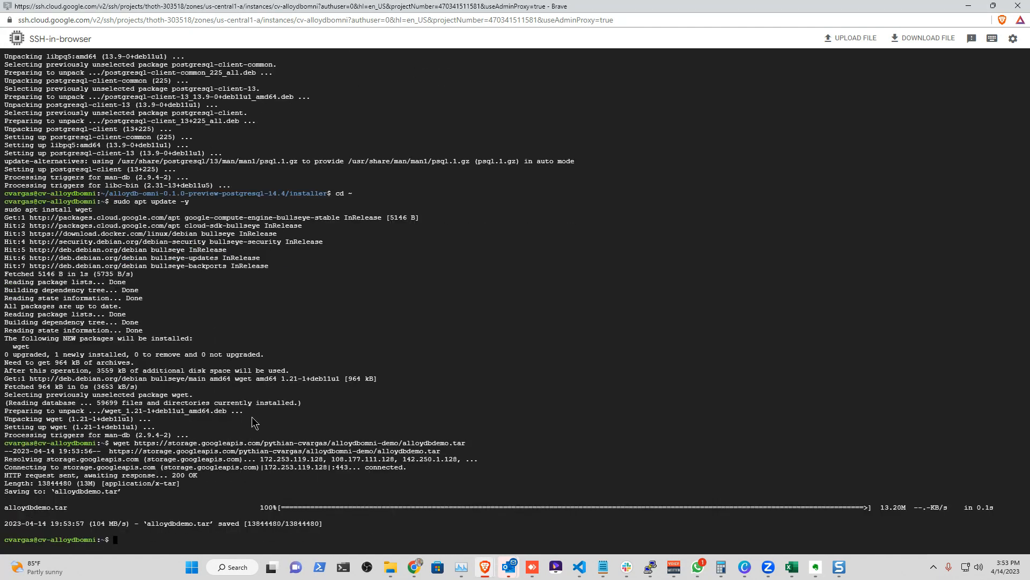
{"action": "type", "text": "ls"}
{"action": "key", "text": "Return"}
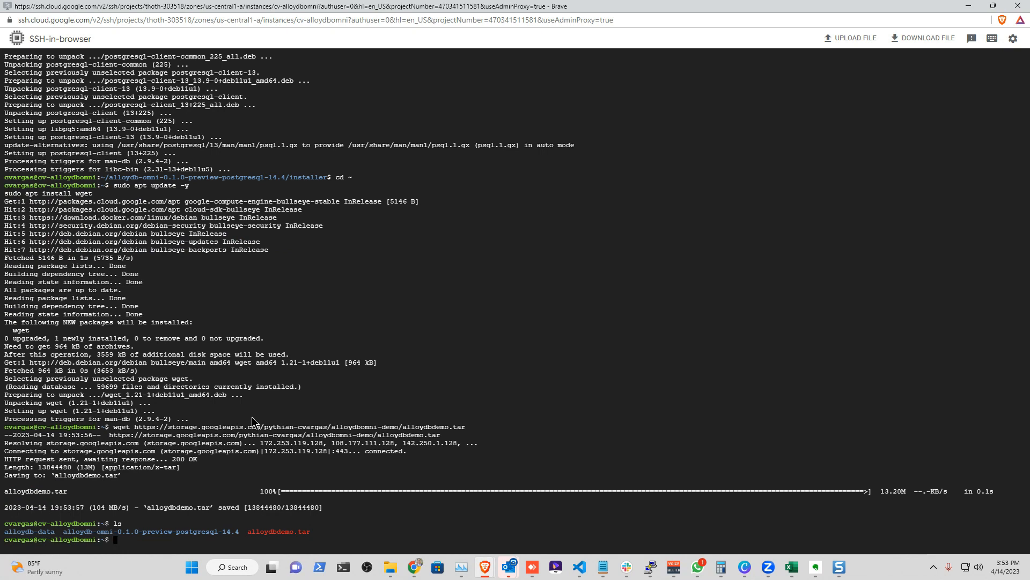
- Extract the downloaded archive with tar xvf alloydbdemo.tar
{"action": "type", "text": "tar xvf al"}
{"action": "key", "text": "Tab"}
{"action": "type", "text": "d"}
{"action": "key", "text": "Tab"}
{"action": "key", "text": "Return"}
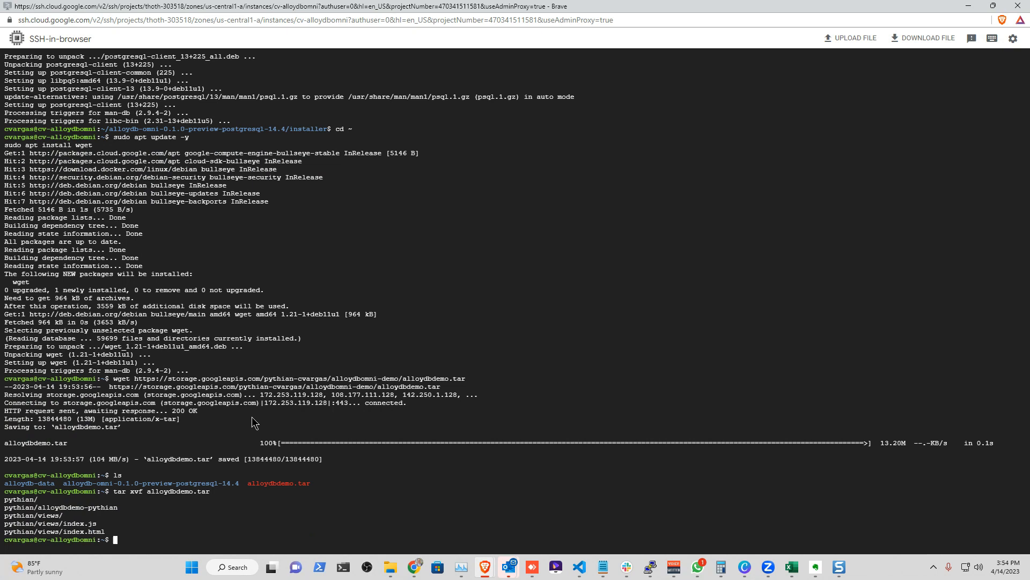
- Change into the extracted pythian directory and list its contents
{"action": "type", "text": "cd py"}
{"action": "key", "text": "Tab"}
{"action": "key", "text": "Return"}
{"action": "type", "text": "ls"}
{"action": "key", "text": "Return"}
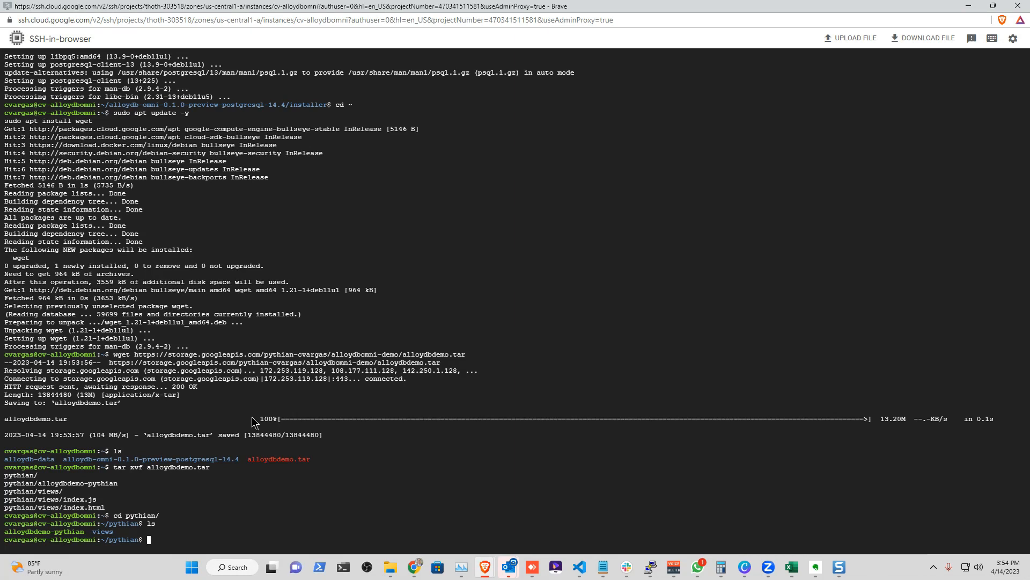
- Run the demo application with sudo ./alloydbdemo-pythian and stop it again
{"action": "type", "text": "sudo ./alloy"}
{"action": "key", "text": "Tab"}
{"action": "key", "text": "Return"}
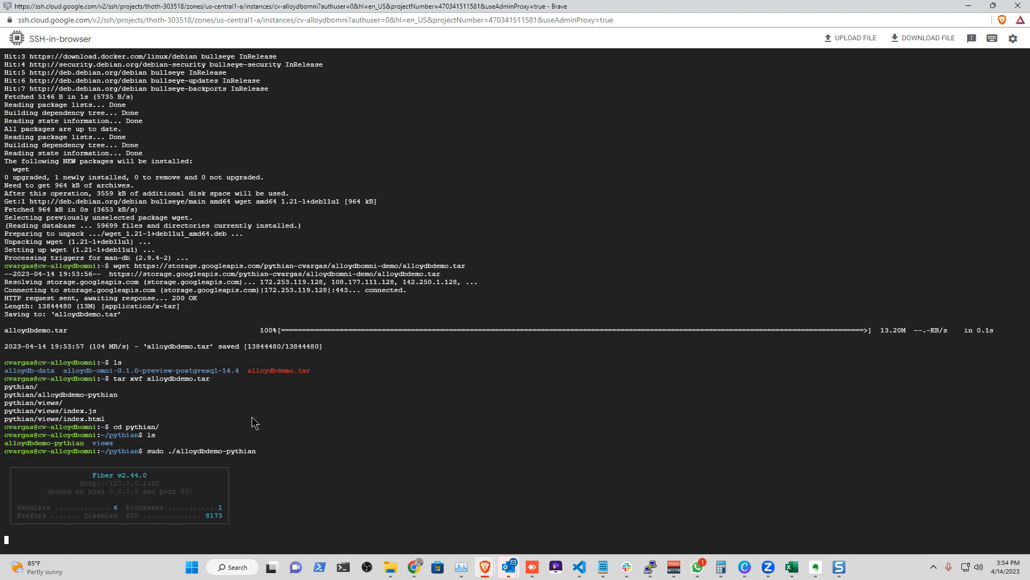
{"action": "key", "text": "ctrl+c"}
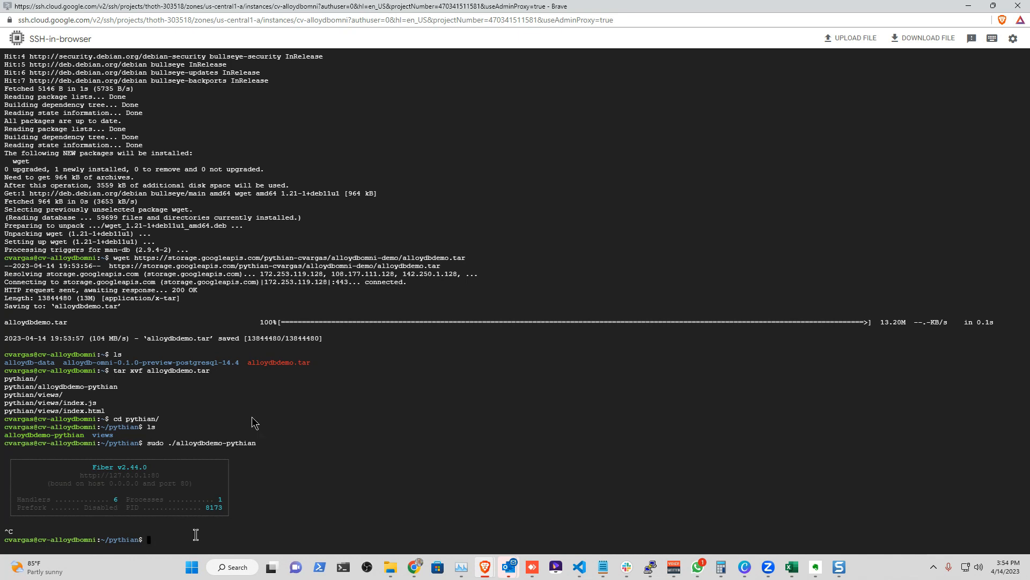
- Connect to the local database server with the copied command psql -h localhost -U postgres
{"action": "key", "text": "alt+Tab"}
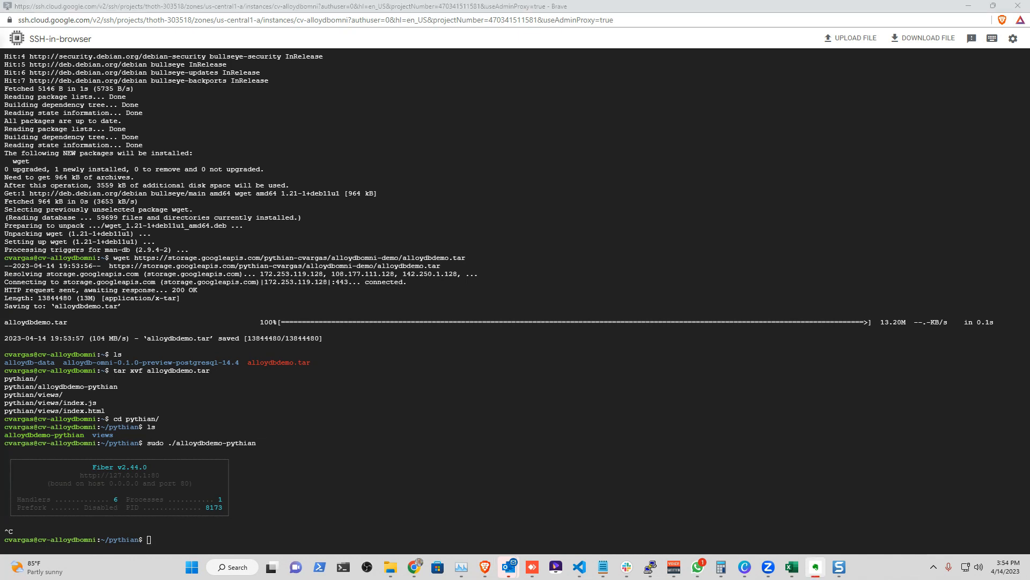
{"action": "right_click", "coordinate": [192, 535]}
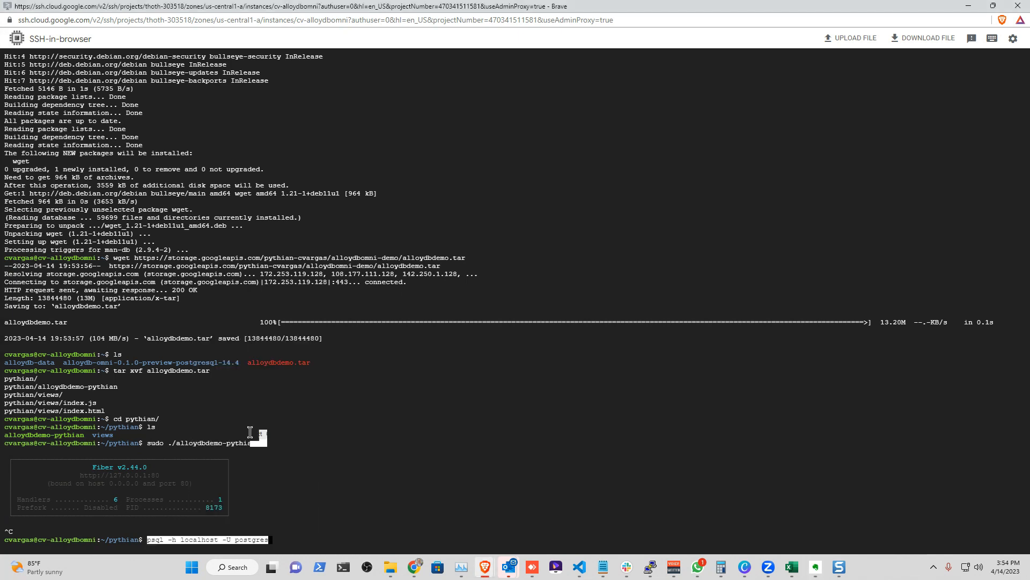
{"action": "key", "text": "Return"}
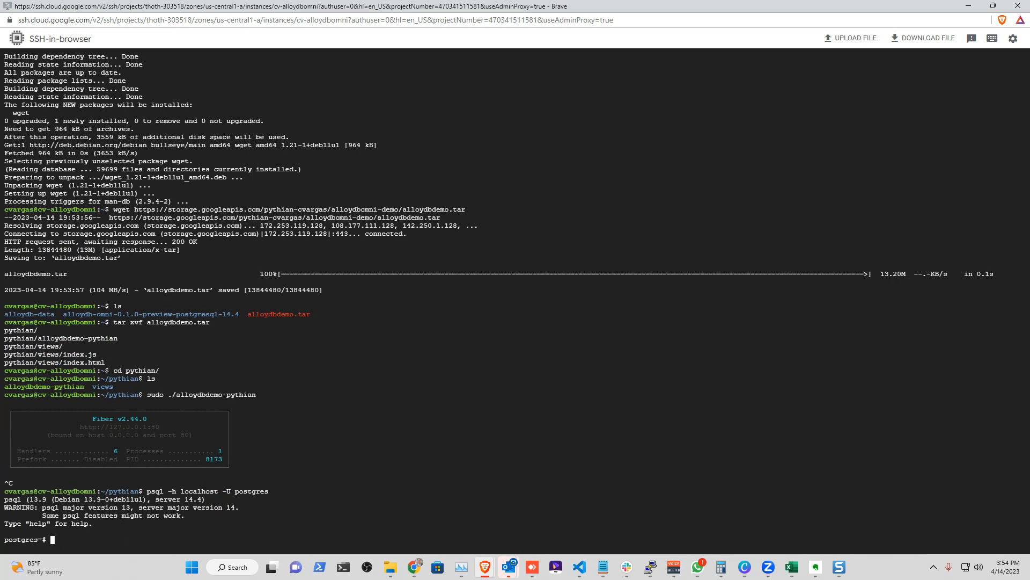
- Create the todos database in psql with the copied statement CREATE DATABASE todos;
{"action": "key", "text": "alt+Tab"}
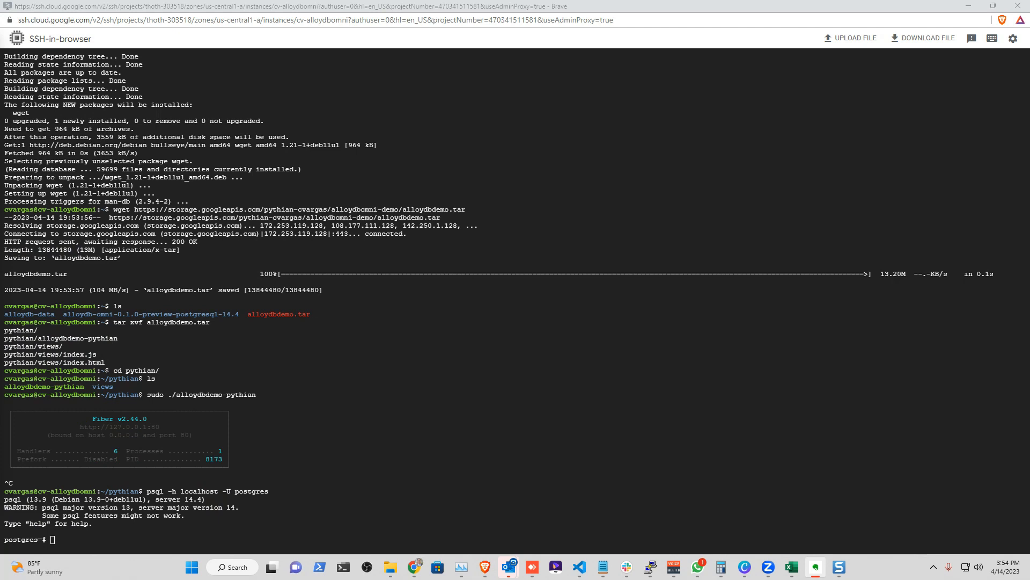
{"action": "right_click", "coordinate": [98, 538]}
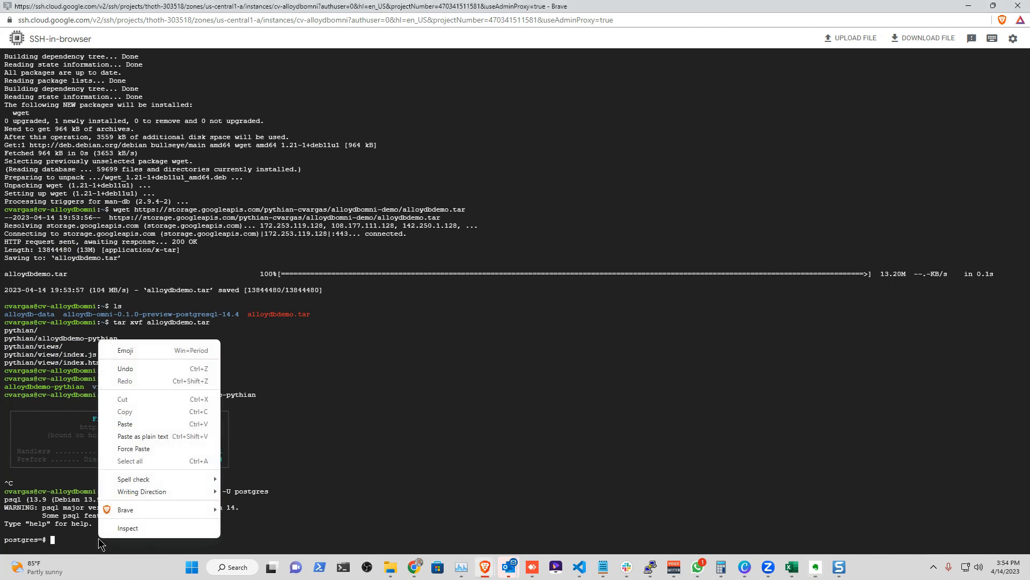
{"action": "left_click", "coordinate": [147, 437]}
{"action": "key", "text": "Return"}
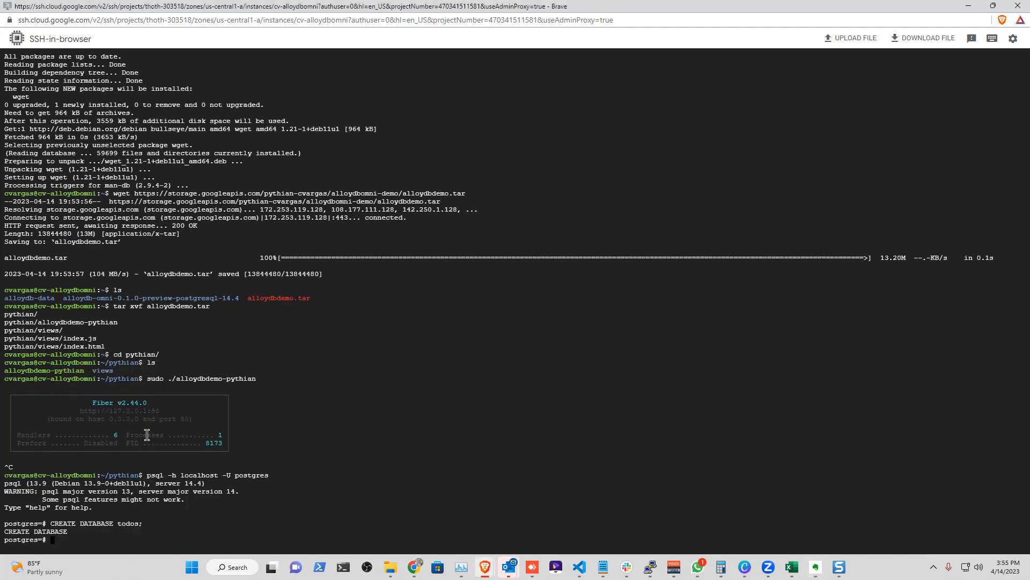
{"action": "key", "text": "alt+Tab"}
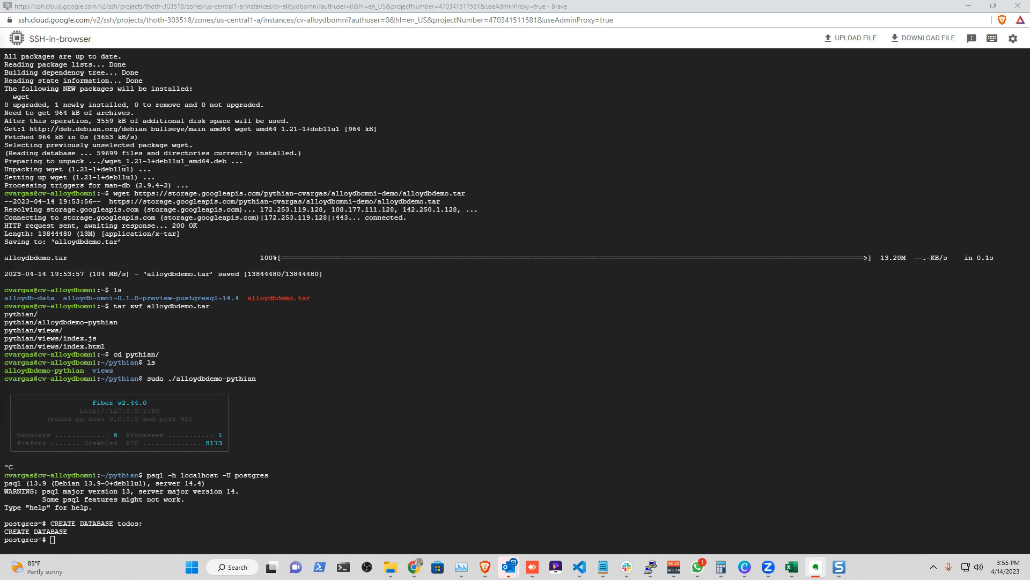
- Connect psql to the todos database with the copied command \c todos
{"action": "left_click", "coordinate": [89, 535]}
{"action": "key", "text": "ctrl+v"}
{"action": "key", "text": "Return"}
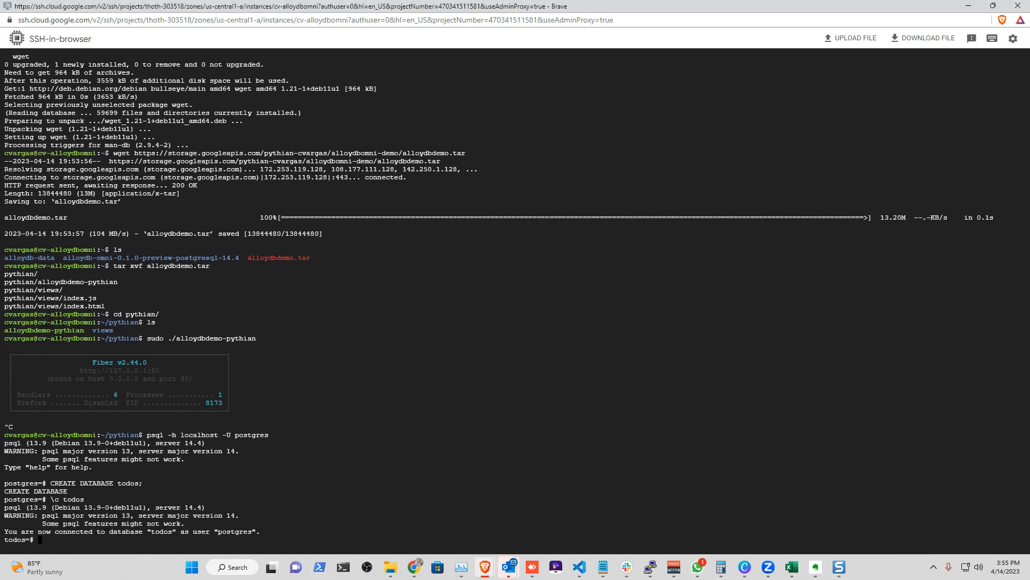
- Create the todos table with the copied statement CREATE TABLE todos (item VARCHAR(255));
{"action": "key", "text": "alt+Tab"}
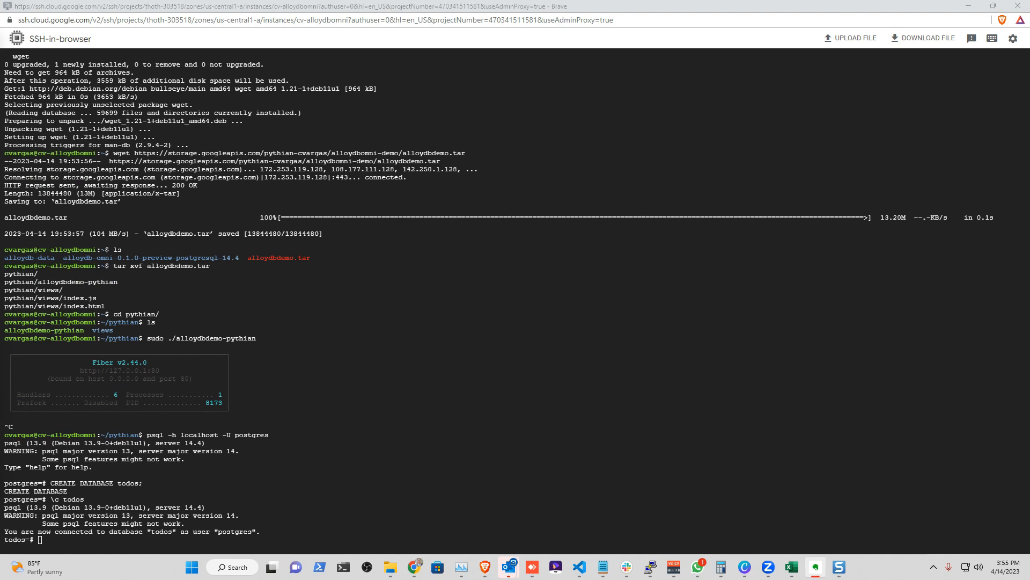
{"action": "left_click", "coordinate": [97, 541]}
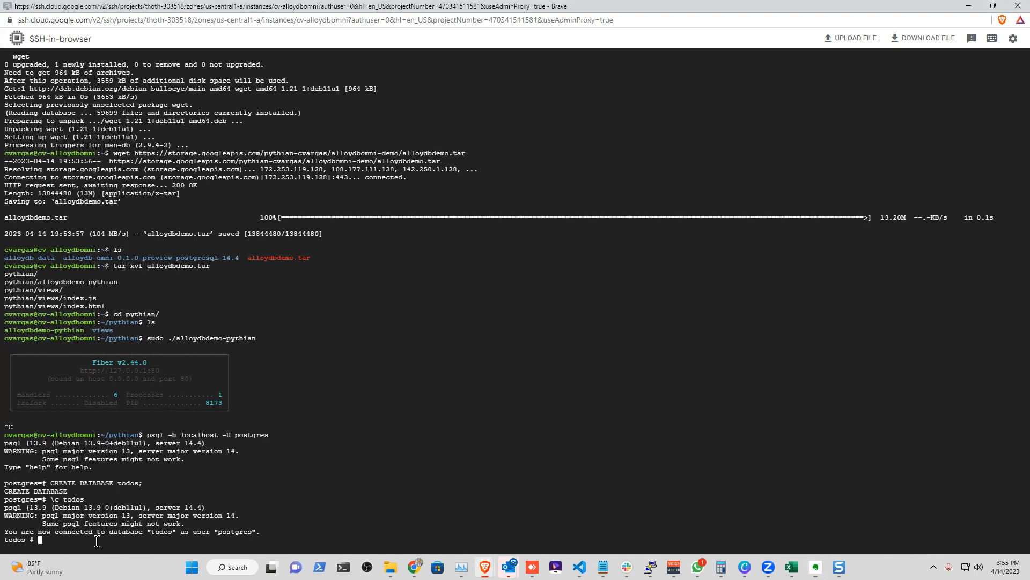
{"action": "type", "text": "CREATE TABLE todos  (item VARCHAR(255));"}
{"action": "key", "text": "Return"}
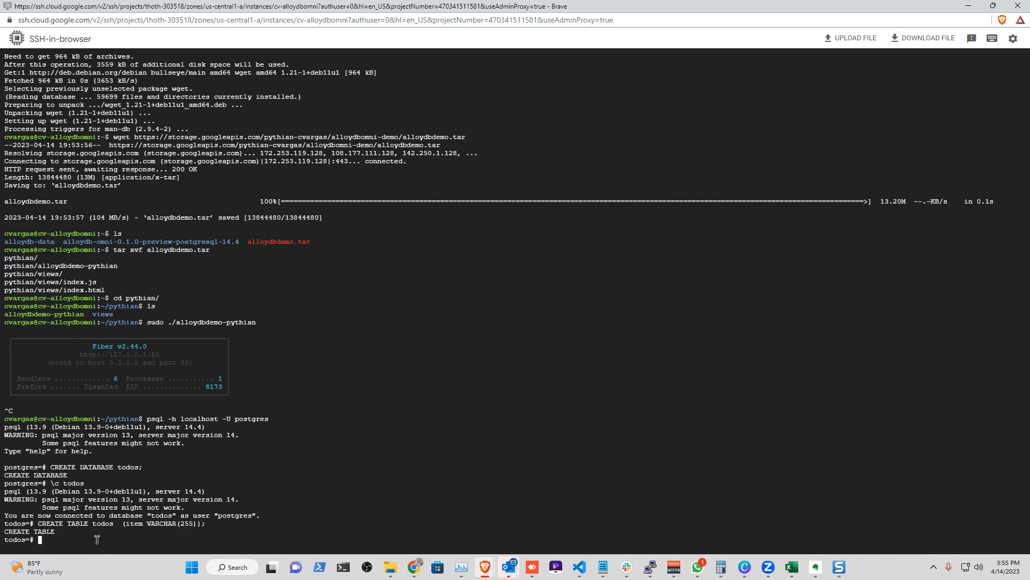
- Create the database user gopher with its password by running the copied CREATE USER statement
{"action": "key", "text": "alt+Tab"}
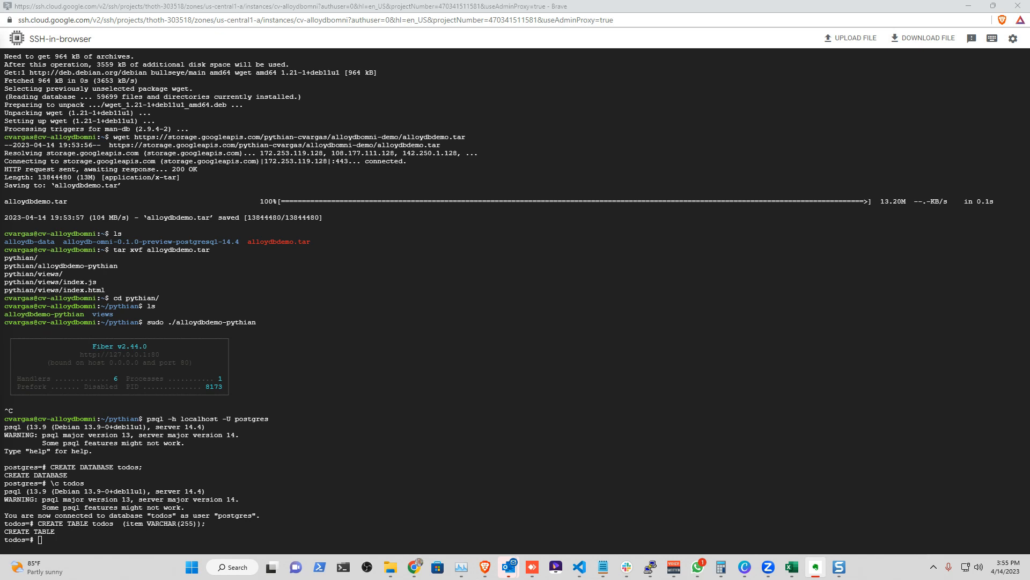
{"action": "right_click", "coordinate": [94, 539]}
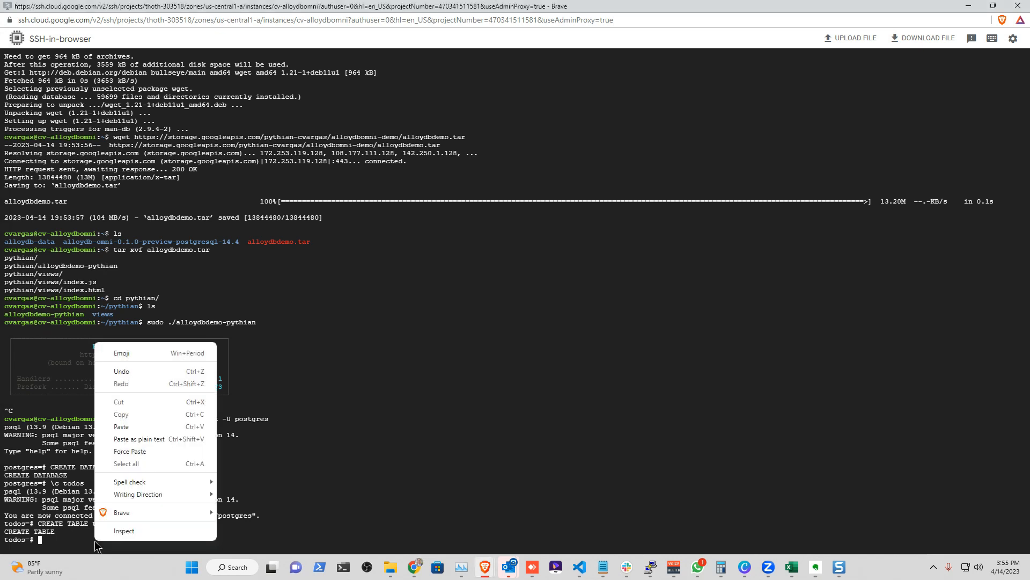
{"action": "left_click", "coordinate": [134, 438]}
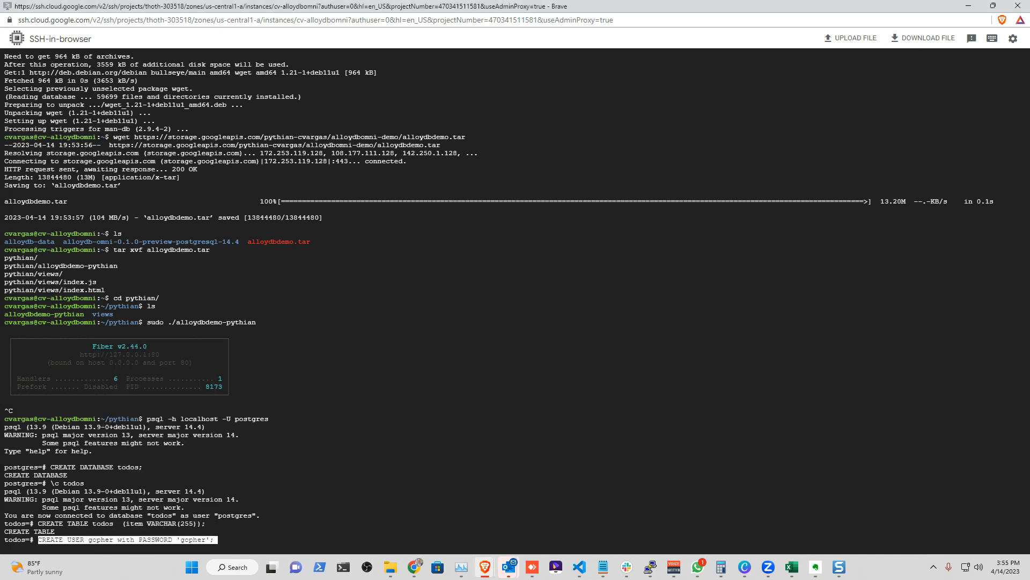
{"action": "key", "text": "Return"}
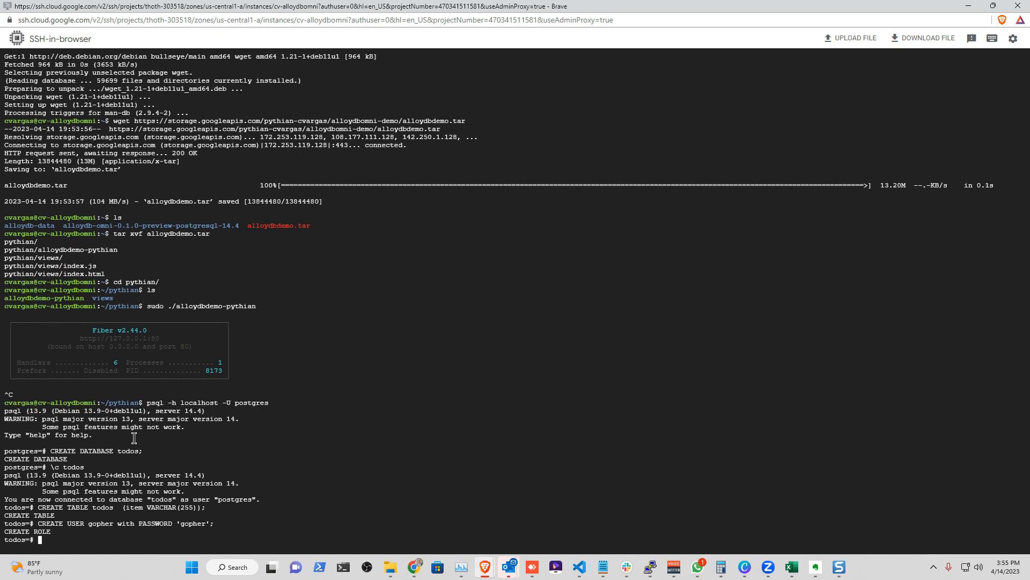
- Grant the new user database access with the copied statement GRANT ALL PRIVILEGES on DATABASE todos TO gopher;
{"action": "key", "text": "alt+Tab"}
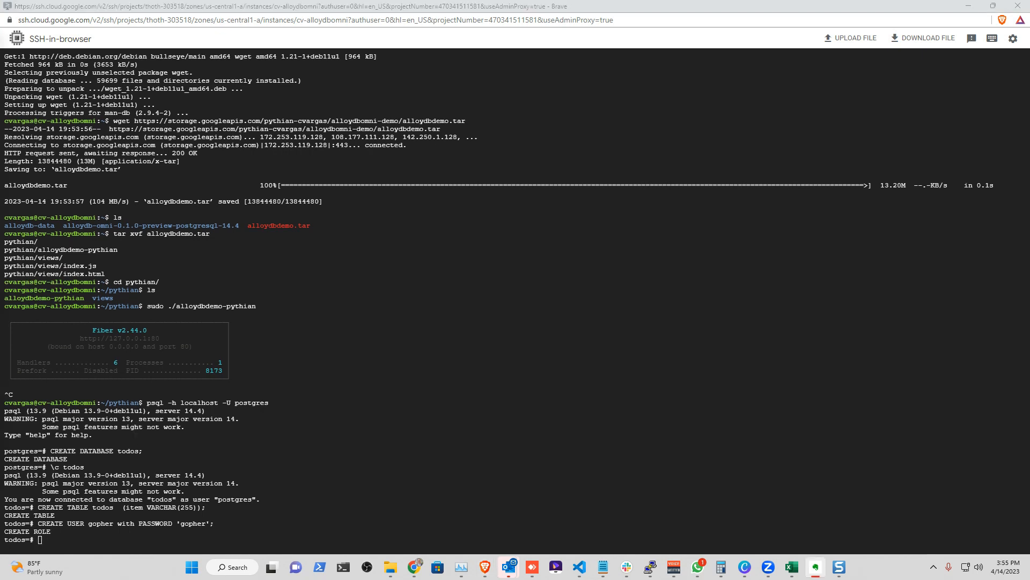
{"action": "right_click", "coordinate": [141, 538]}
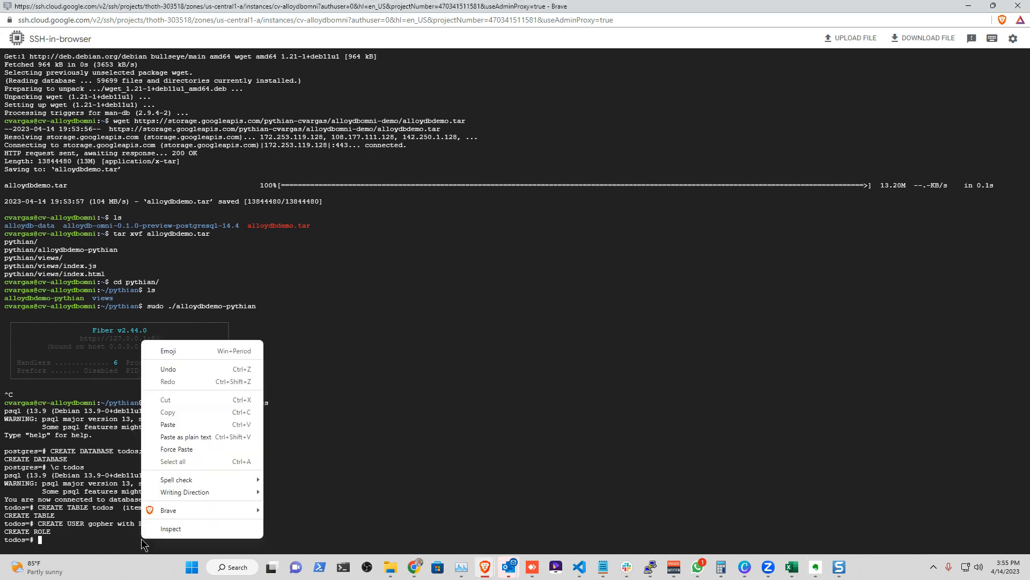
{"action": "left_click", "coordinate": [192, 438]}
{"action": "key", "text": "Return"}
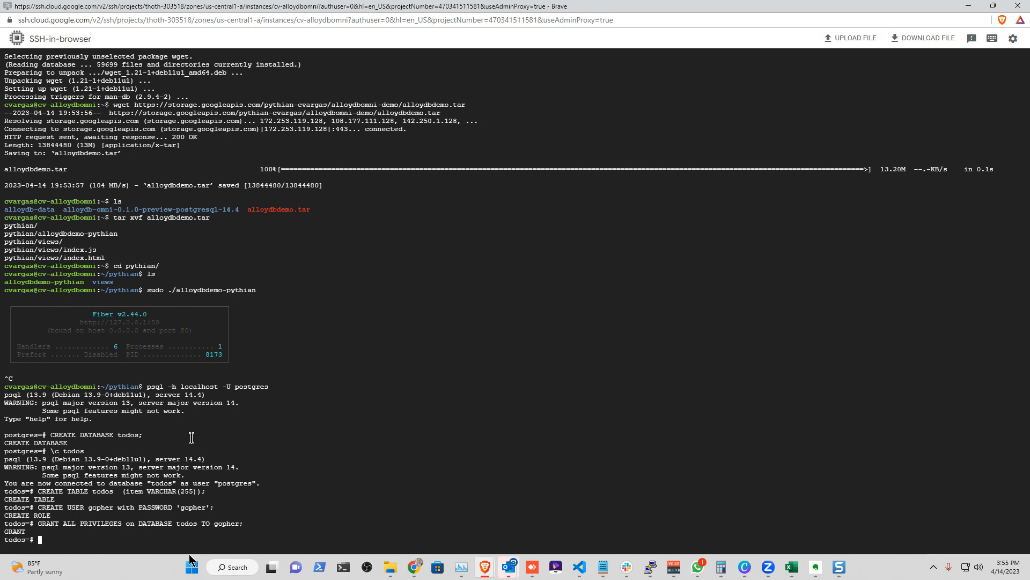
- Exit psql and start the demo application again with sudo ./alloydbdemo-pythian
{"action": "type", "text": "exi"}
{"action": "type", "text": "t"}
{"action": "key", "text": "Return"}
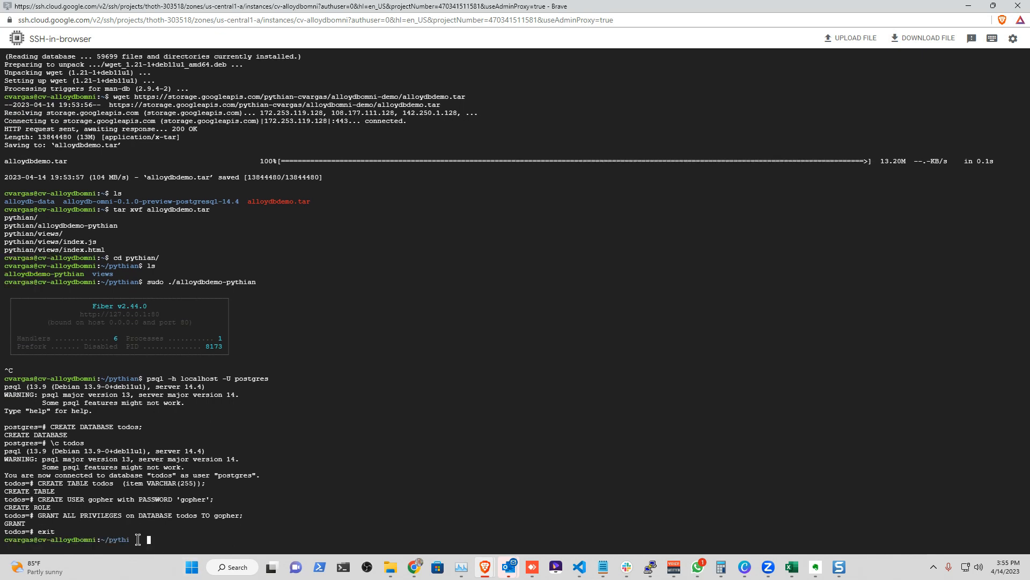
{"action": "key", "text": "Up"}
{"action": "key", "text": "Up"}
{"action": "key", "text": "Down"}
{"action": "key", "text": "Up"}
{"action": "key", "text": "Return"}
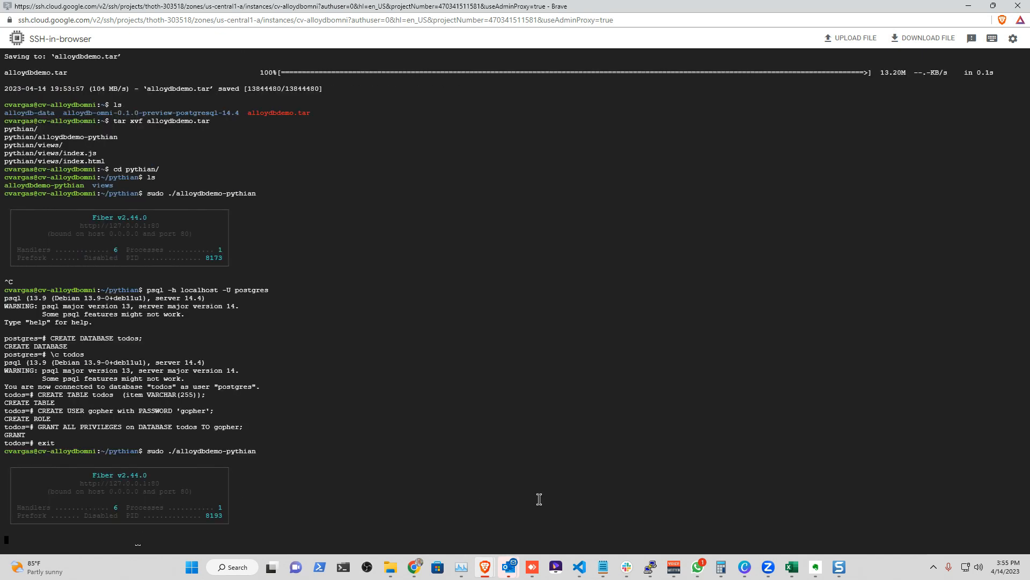
- Return to the VM instances list and open the external IP link of the cv-alloydbomni instance
{"action": "mouse_move", "coordinate": [487, 569]}
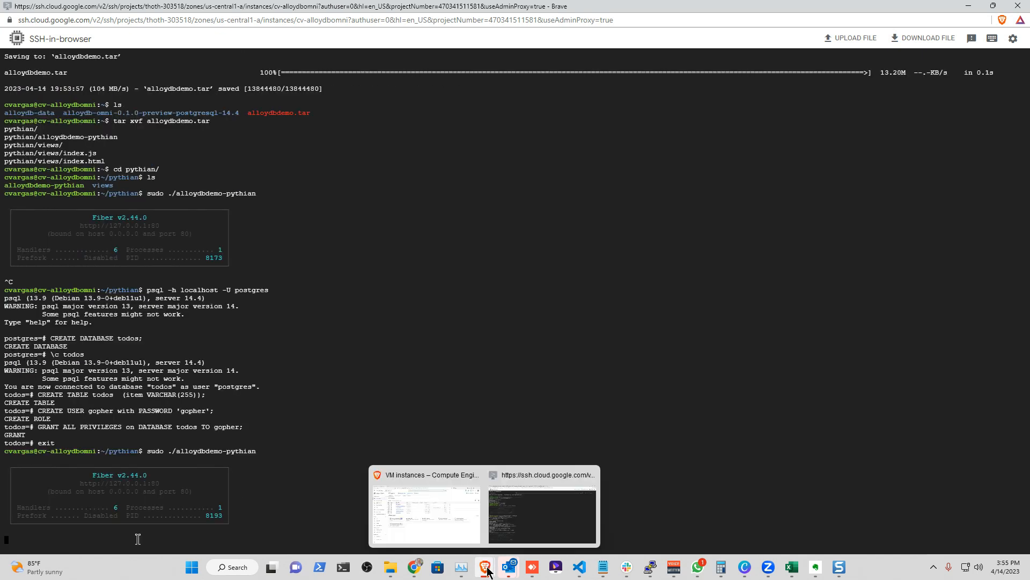
{"action": "left_click", "coordinate": [429, 523]}
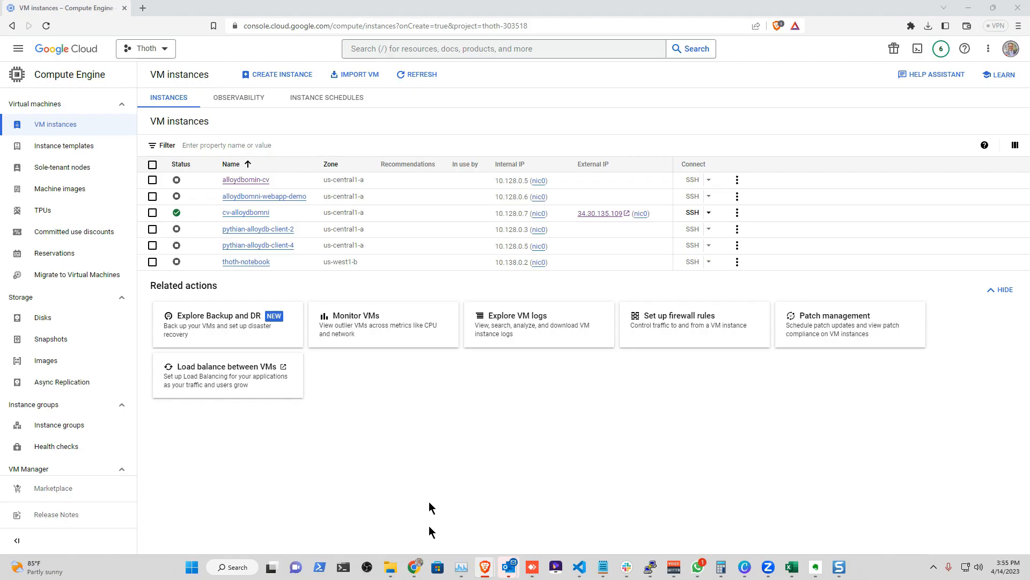
{"action": "left_click", "coordinate": [612, 215]}
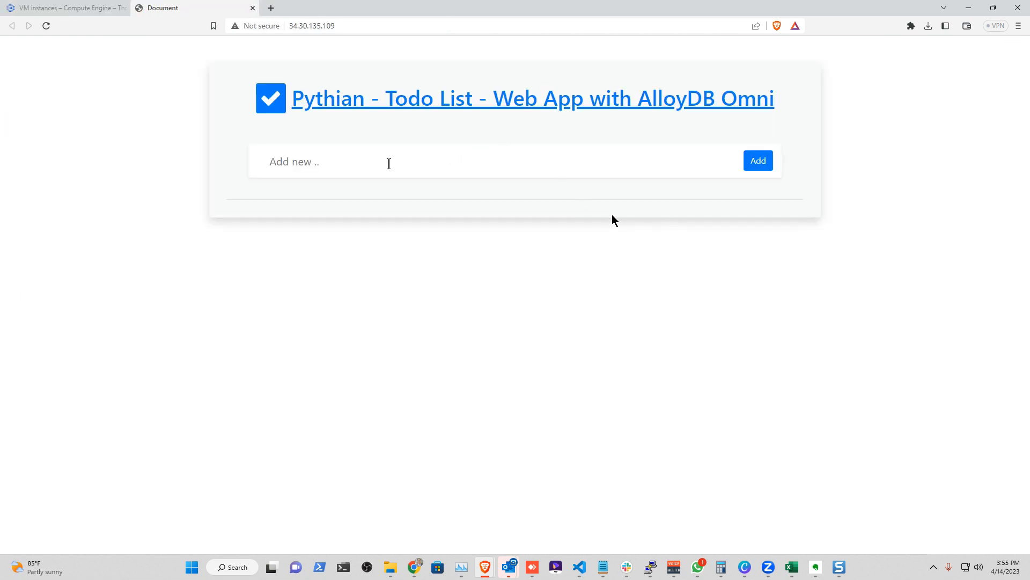
- Add the item "Check all my emails" to the Pythian todo list
{"action": "left_click", "coordinate": [348, 163]}
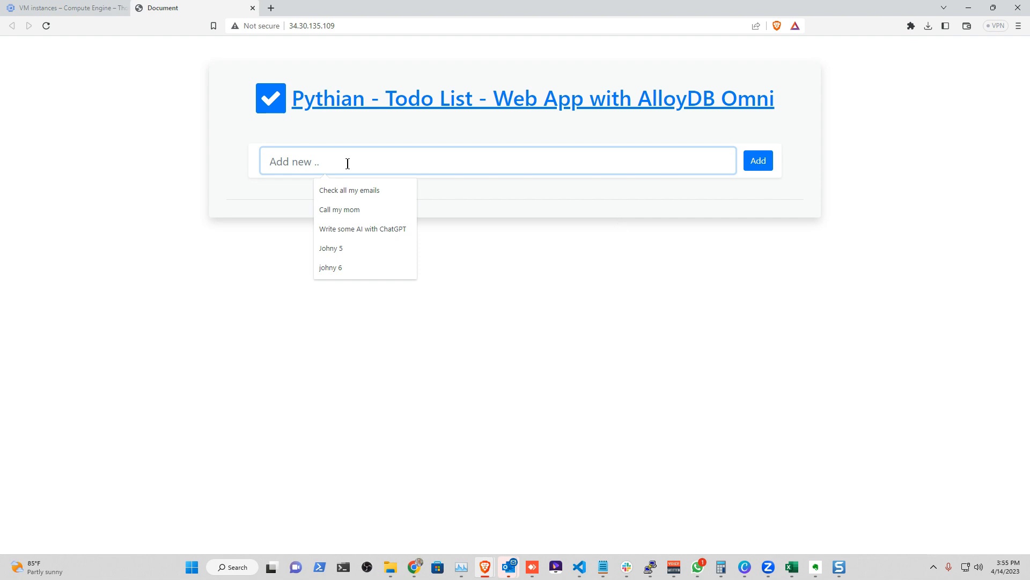
{"action": "left_click", "coordinate": [353, 193]}
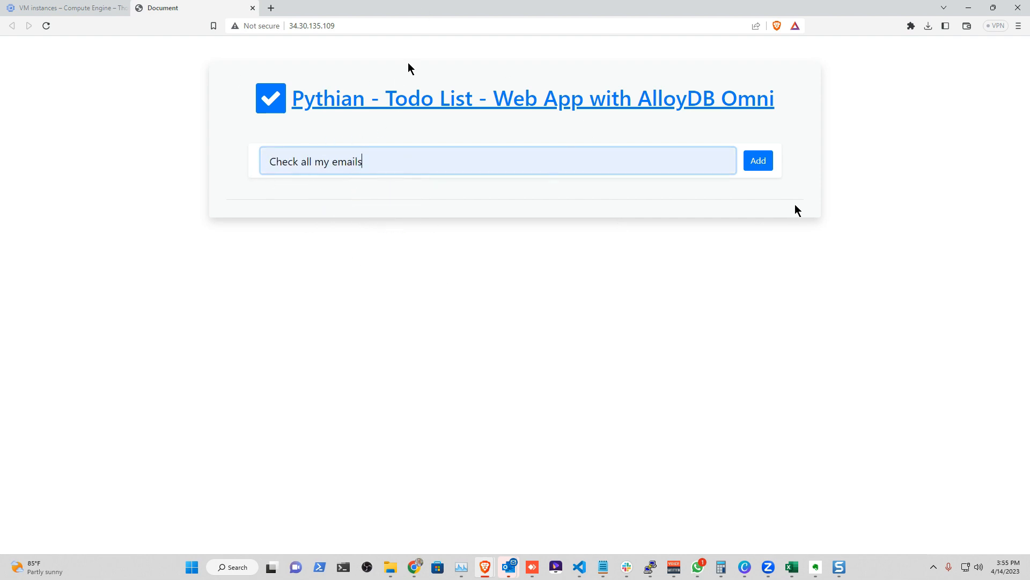
{"action": "left_click", "coordinate": [761, 161]}
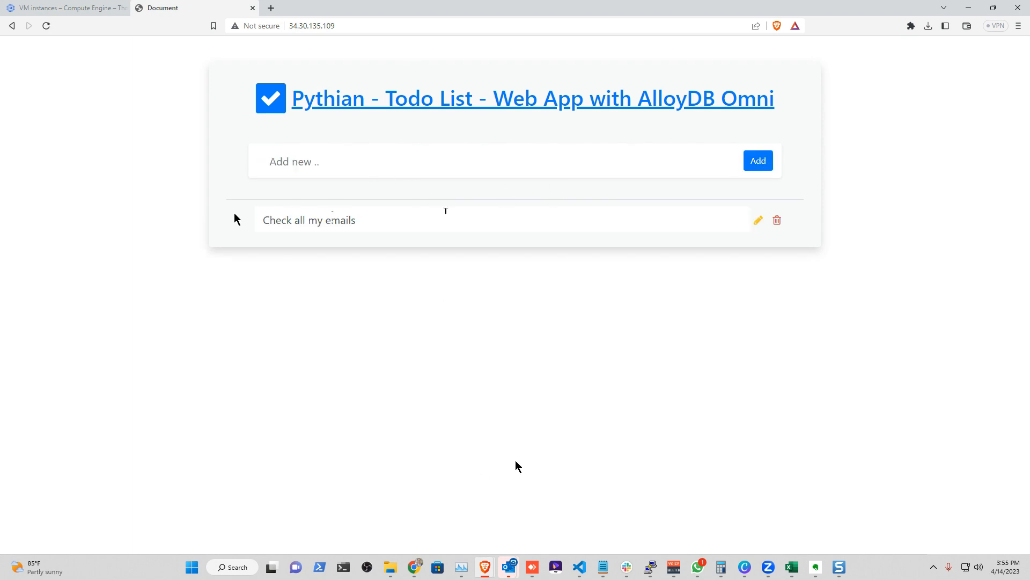
- Switch back to the SSH terminal and check the running application's output for the added item
{"action": "mouse_move", "coordinate": [487, 570]}
{"action": "left_click", "coordinate": [527, 523]}
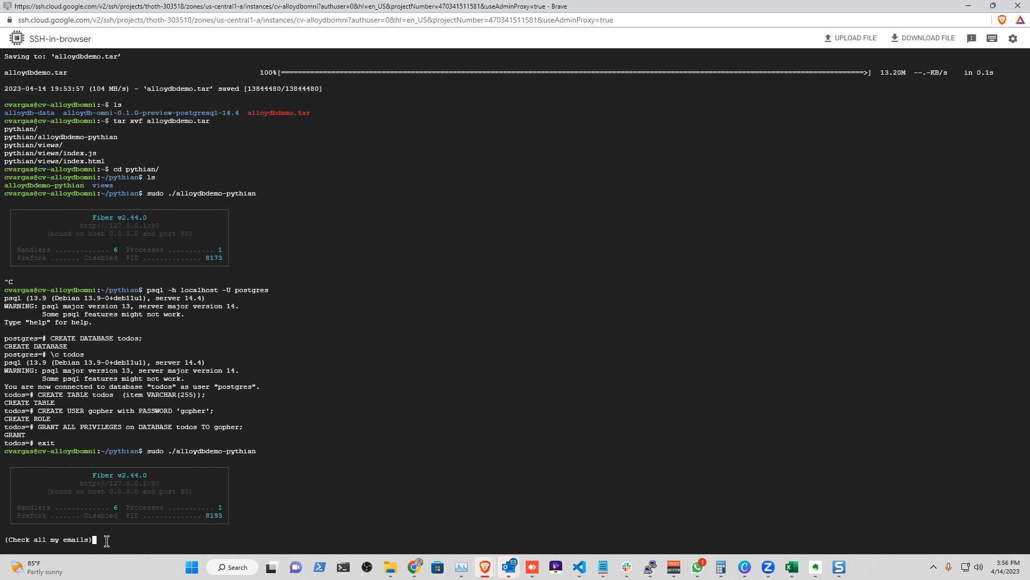
{"action": "mouse_move", "coordinate": [489, 567]}
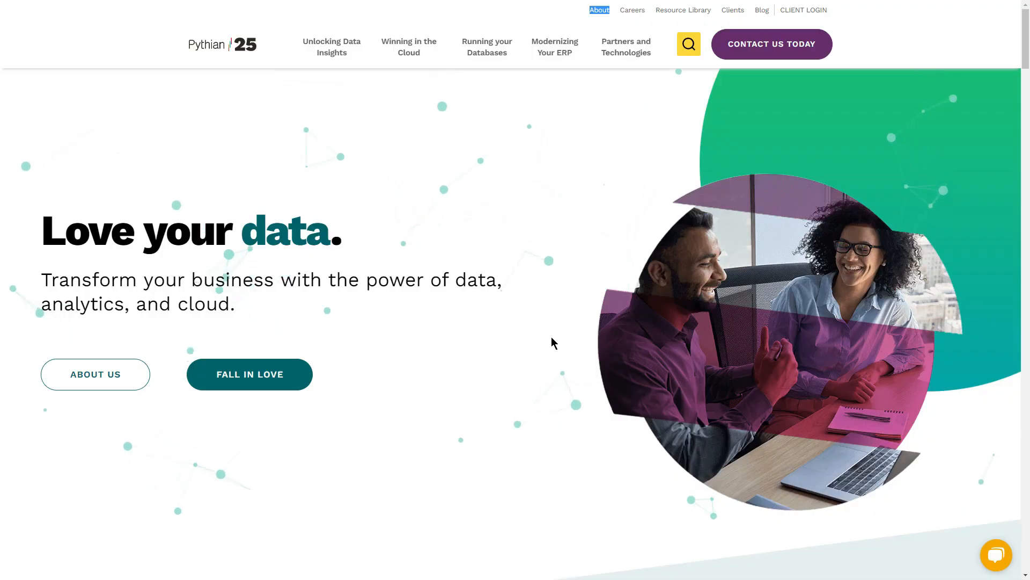
- Look through the Pythian home page from the "Love your data" banner down to the machine learning section
{"action": "scroll", "coordinate": [554, 344], "scroll_direction": "down", "scroll_amount": 1}
{"action": "scroll", "coordinate": [554, 343], "scroll_direction": "down", "scroll_amount": 1}
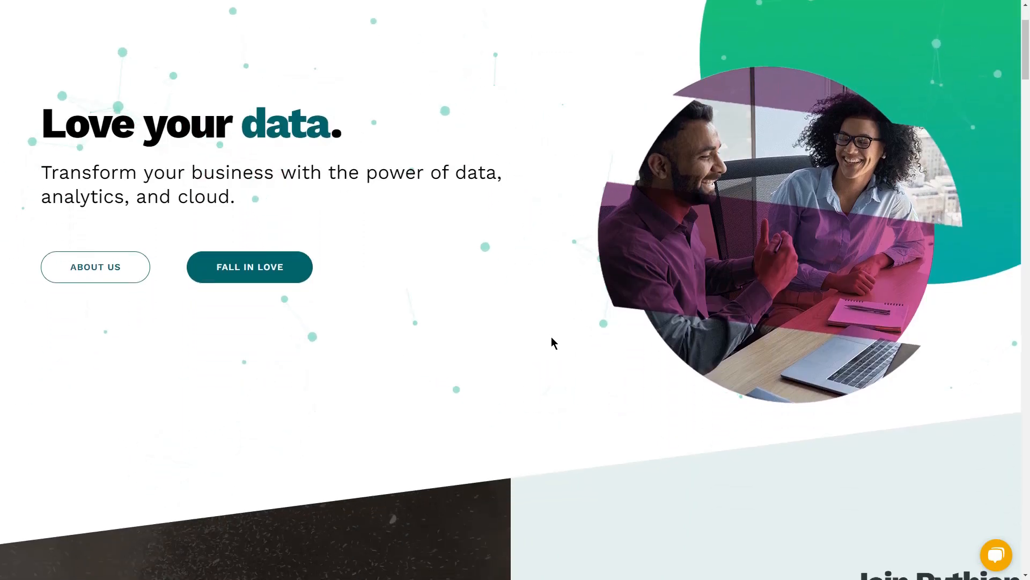
{"action": "scroll", "coordinate": [553, 338], "scroll_direction": "down", "scroll_amount": 3}
{"action": "scroll", "coordinate": [554, 343], "scroll_direction": "down", "scroll_amount": 5}
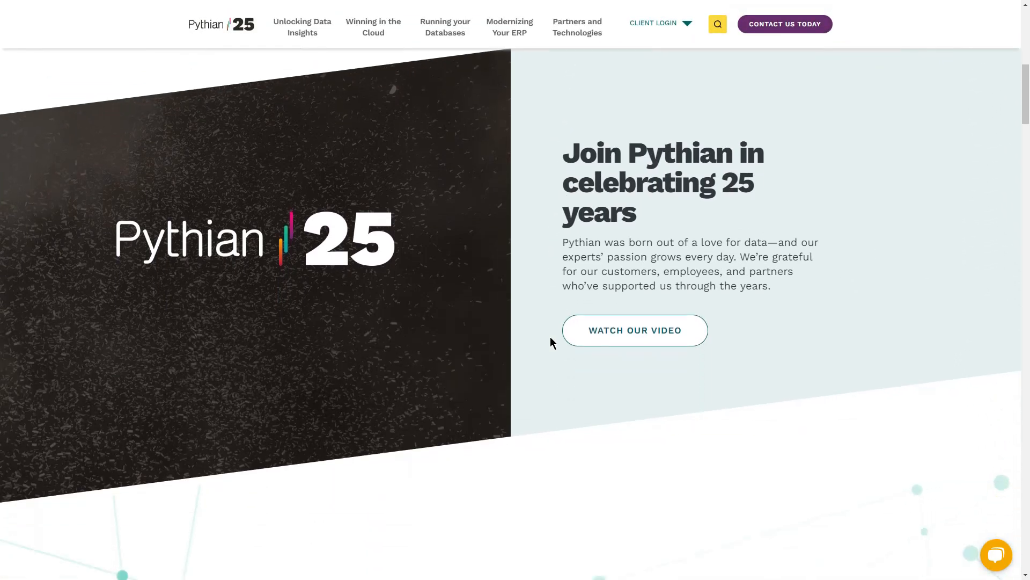
{"action": "scroll", "coordinate": [550, 338], "scroll_direction": "down", "scroll_amount": 5}
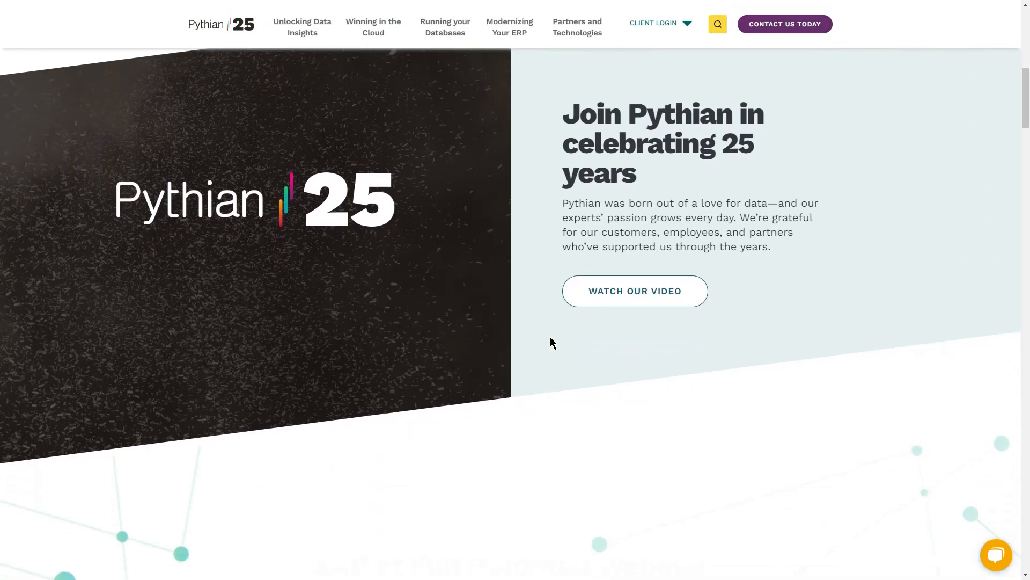
{"action": "scroll", "coordinate": [552, 341], "scroll_direction": "down", "scroll_amount": 2}
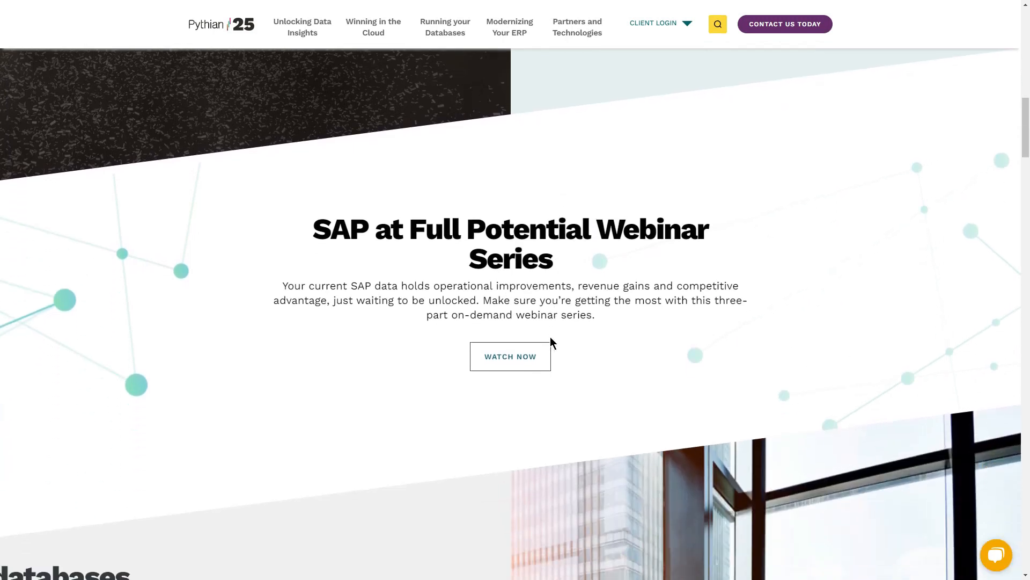
{"action": "scroll", "coordinate": [551, 339], "scroll_direction": "down", "scroll_amount": 6}
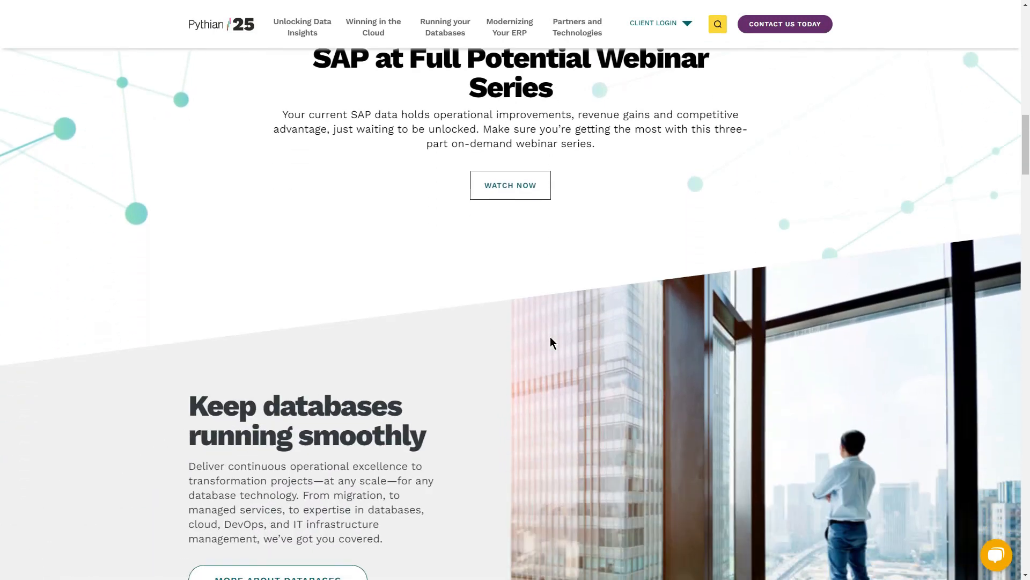
{"action": "scroll", "coordinate": [551, 342], "scroll_direction": "down", "scroll_amount": 1}
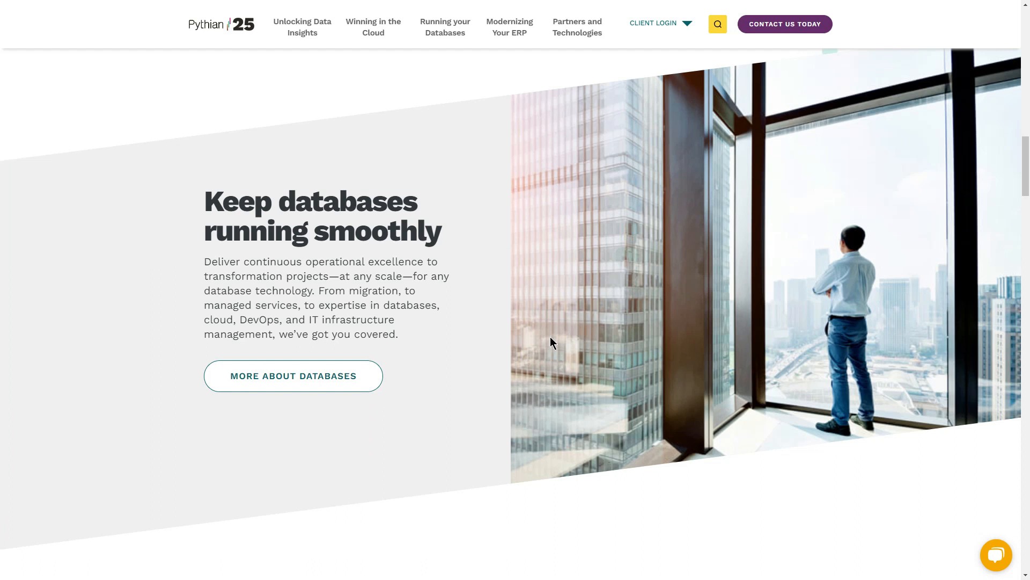
{"action": "scroll", "coordinate": [550, 342], "scroll_direction": "down", "scroll_amount": 4}
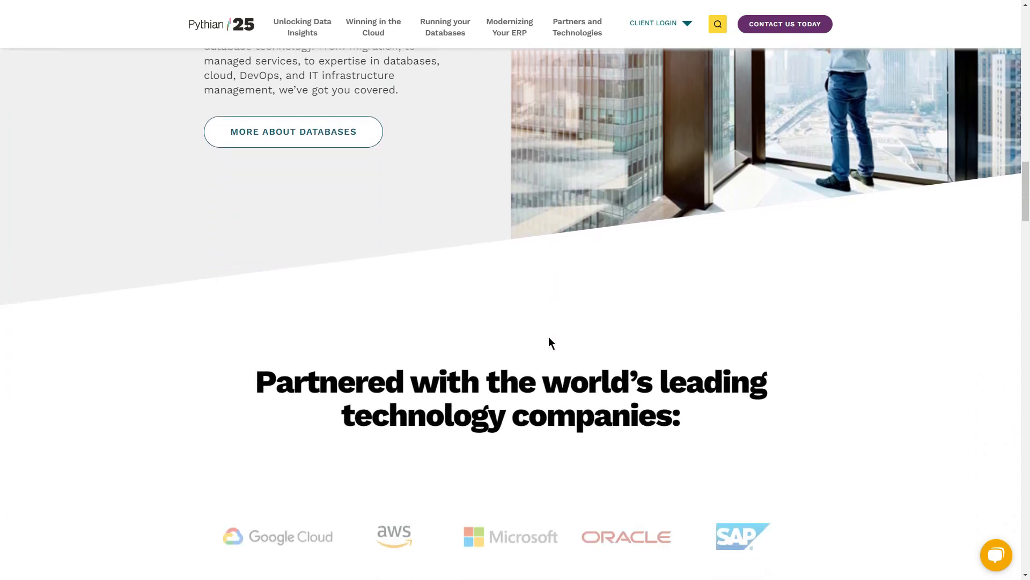
{"action": "scroll", "coordinate": [549, 339], "scroll_direction": "down", "scroll_amount": 2}
{"action": "scroll", "coordinate": [549, 338], "scroll_direction": "down", "scroll_amount": 4}
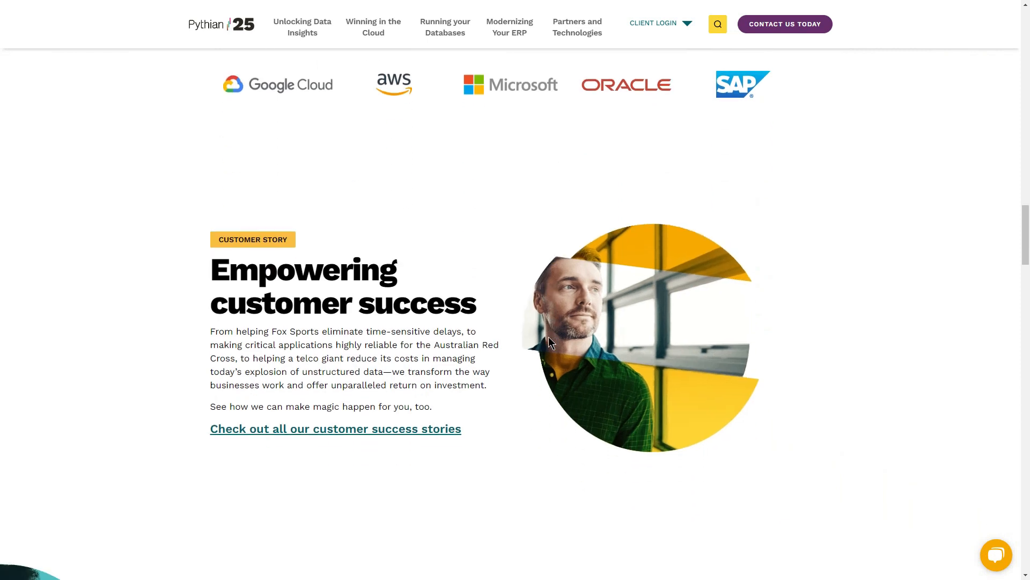
{"action": "scroll", "coordinate": [548, 336], "scroll_direction": "down", "scroll_amount": 1}
{"action": "scroll", "coordinate": [549, 337], "scroll_direction": "down", "scroll_amount": 1}
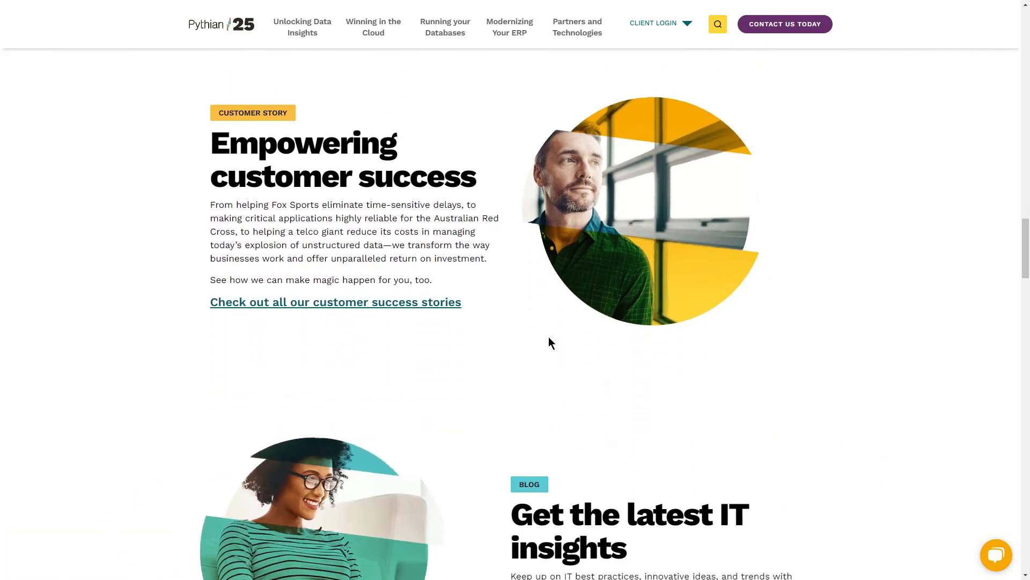
{"action": "scroll", "coordinate": [549, 336], "scroll_direction": "down", "scroll_amount": 5}
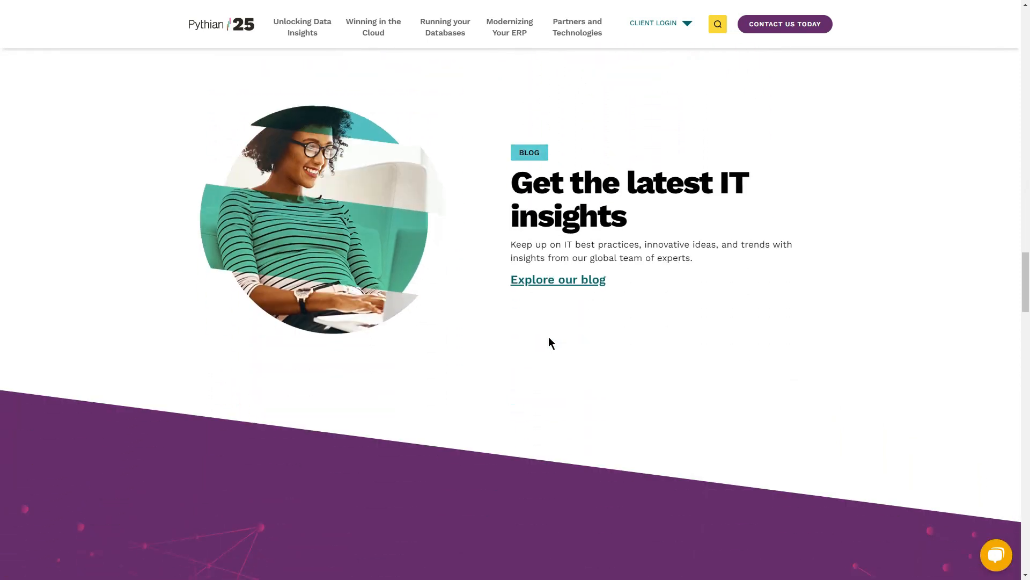
{"action": "scroll", "coordinate": [549, 337], "scroll_direction": "down", "scroll_amount": 5}
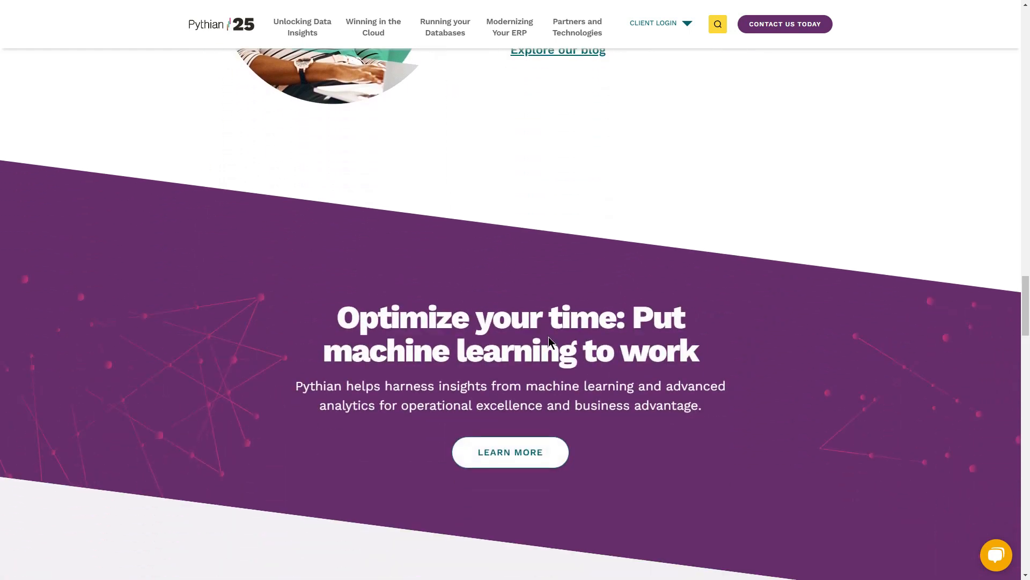